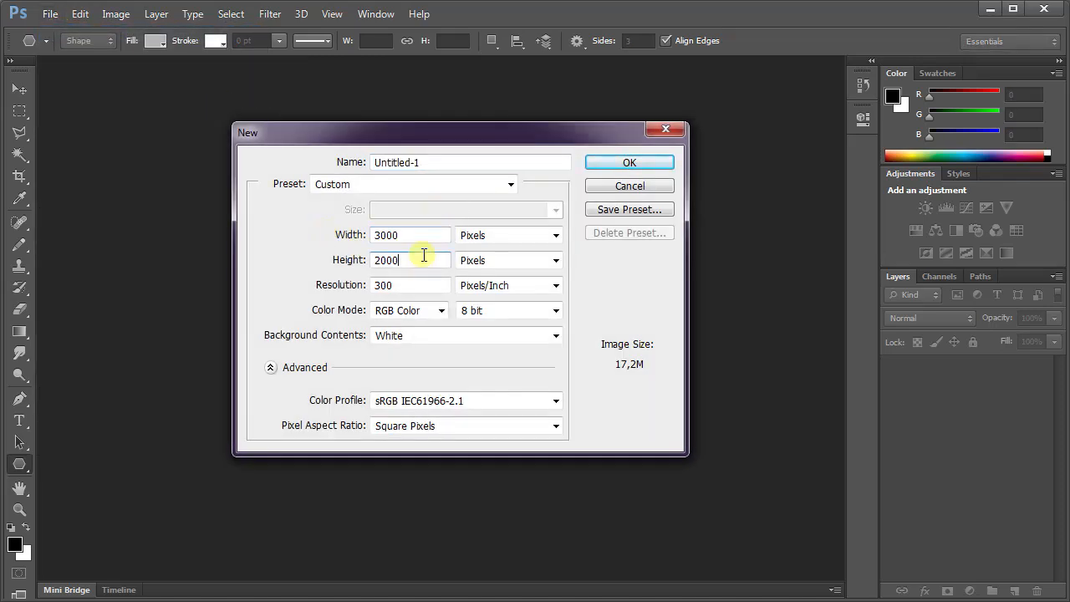
Create a white 3000 × 2000 pixel RGB document at 300 pixels/inch and fit it on screen
click(625, 164)
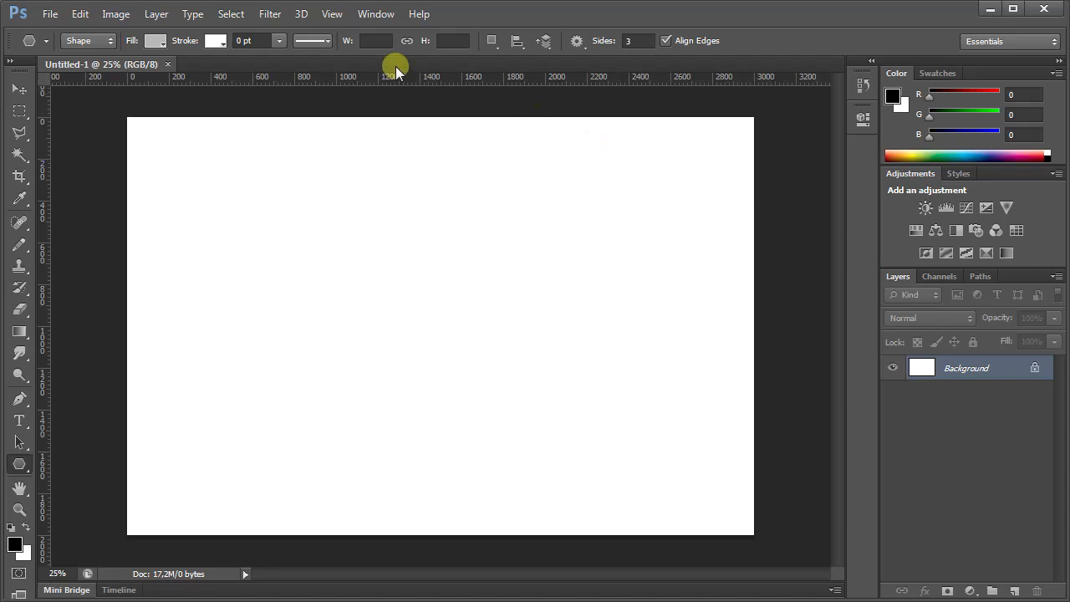
click(332, 14)
click(403, 167)
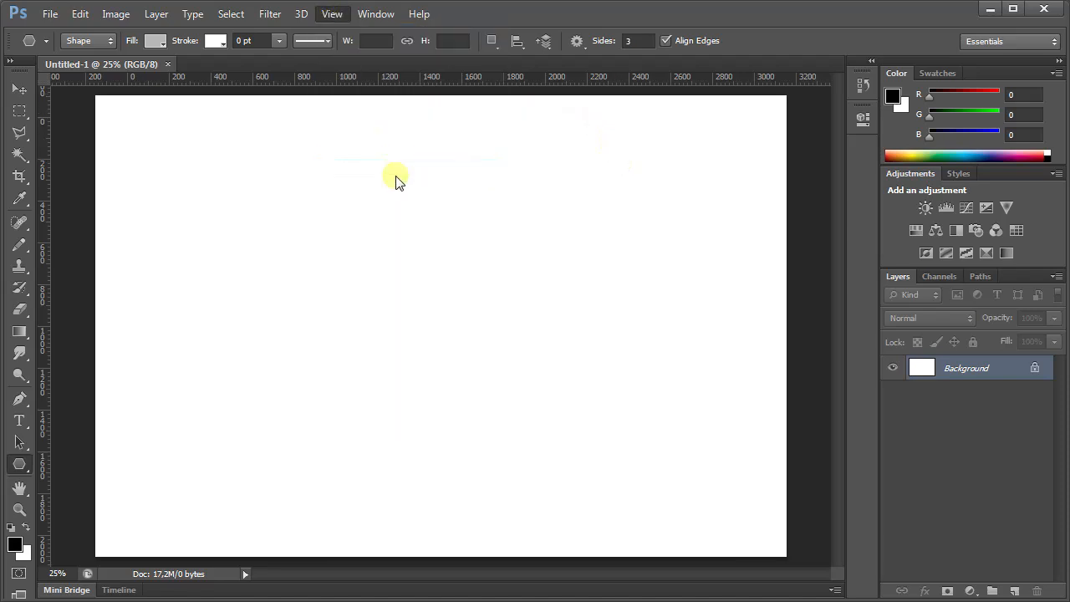
Add a vertical and a horizontal guide, each at 50%, to mark the canvas centre
click(332, 15)
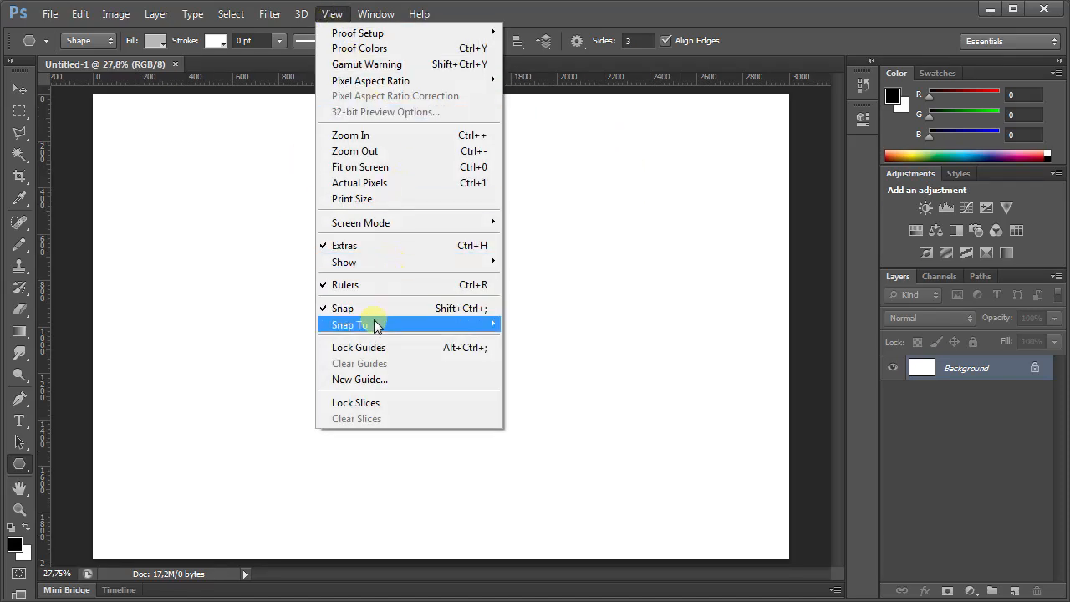
click(366, 379)
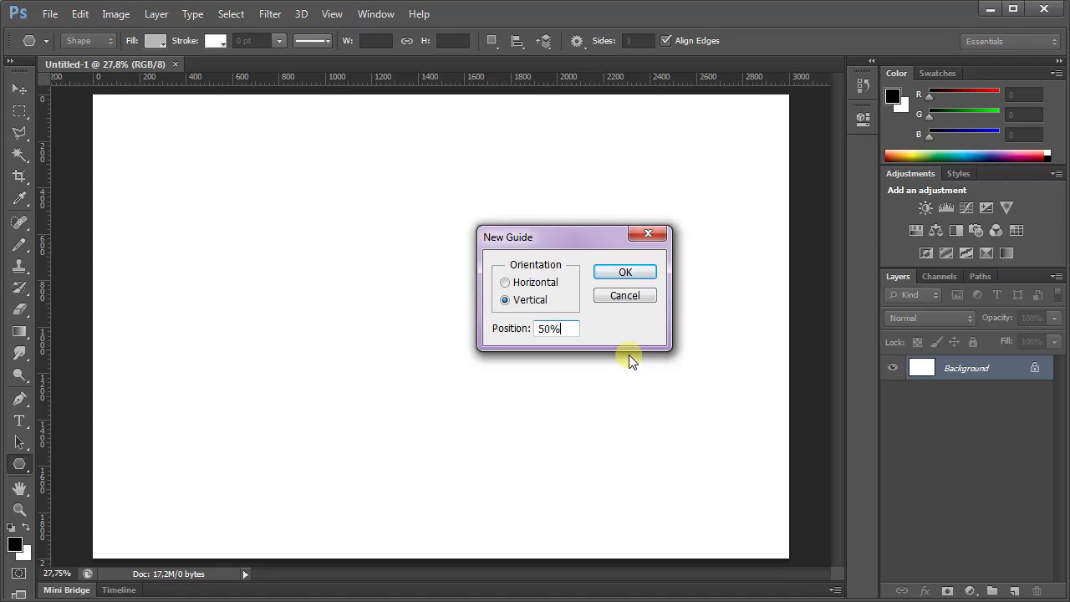
click(641, 272)
click(334, 17)
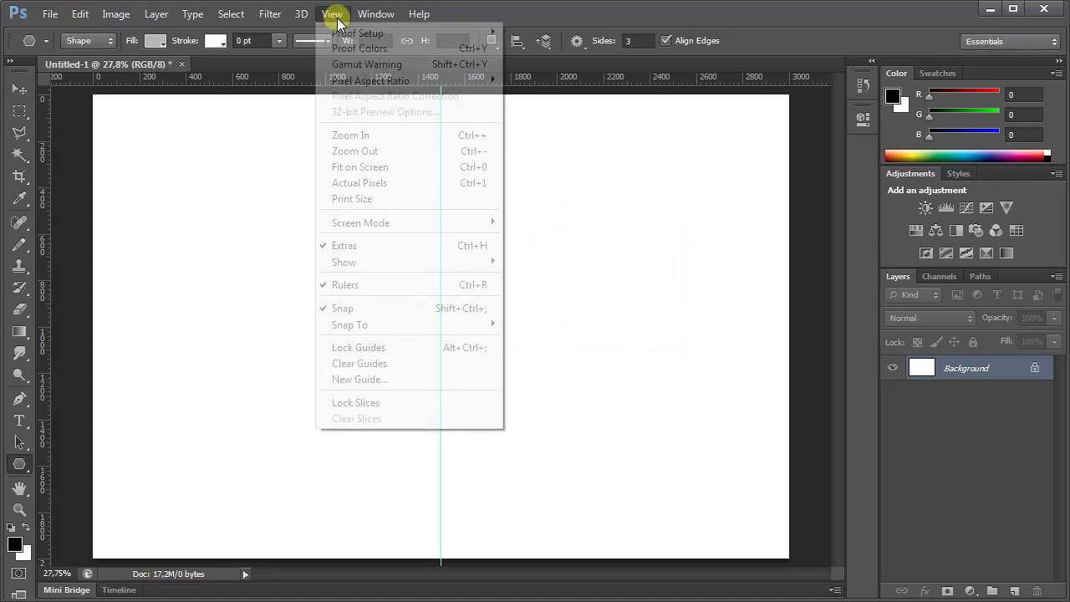
click(370, 381)
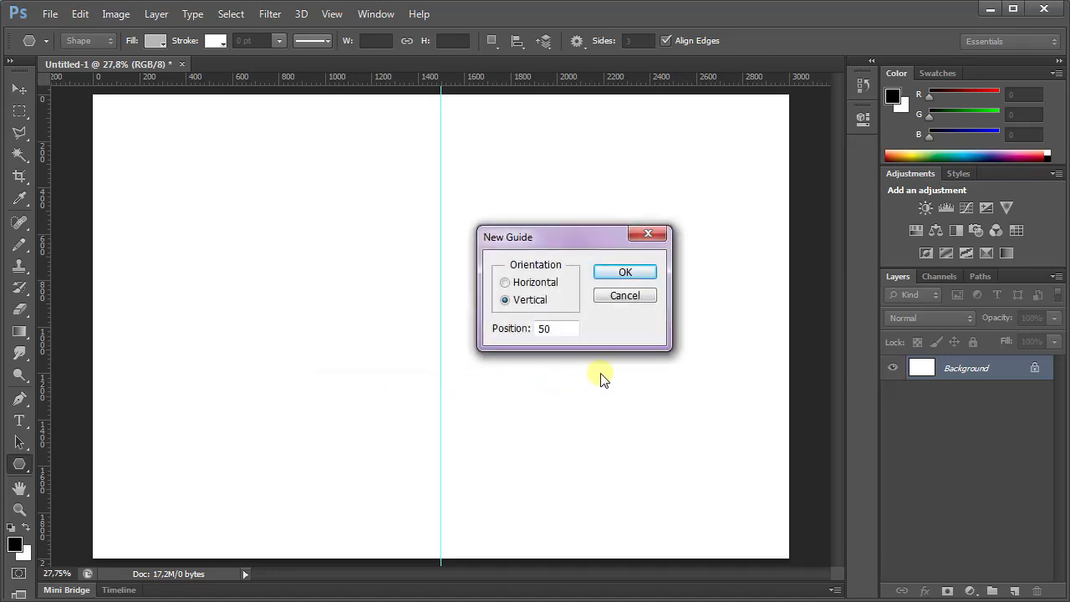
click(623, 276)
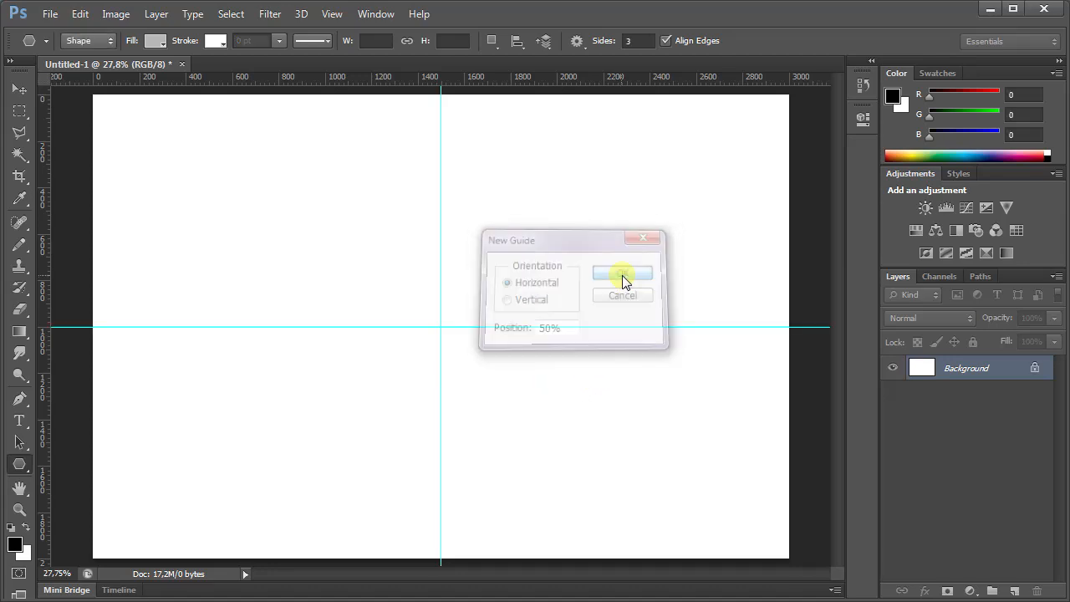
Draw a grey three-sided polygon about 946 × 819 px, pointing straight down, centred on the guide intersection
click(17, 466)
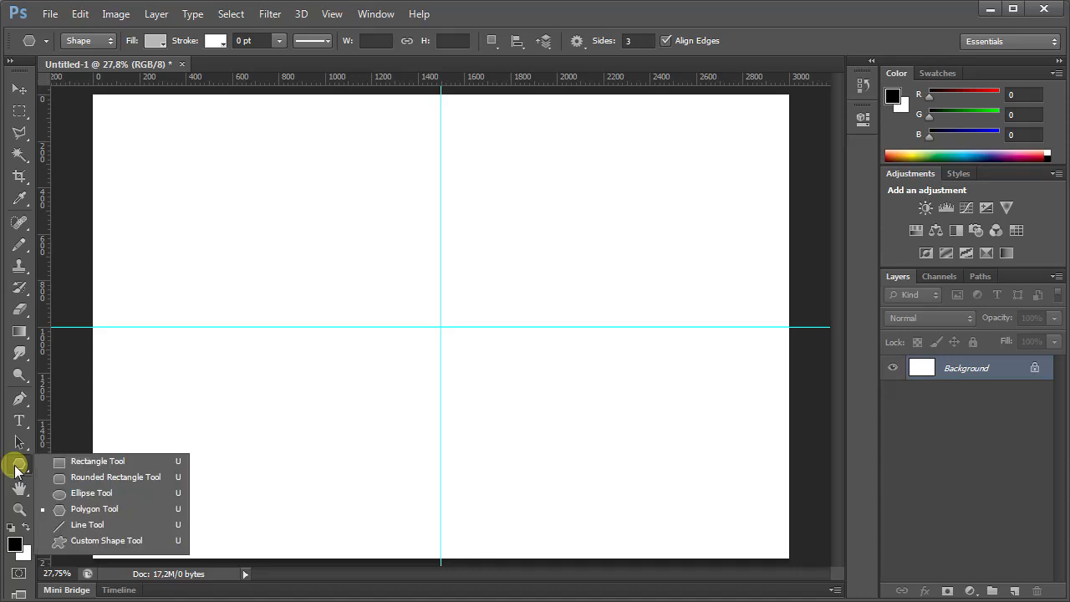
click(131, 508)
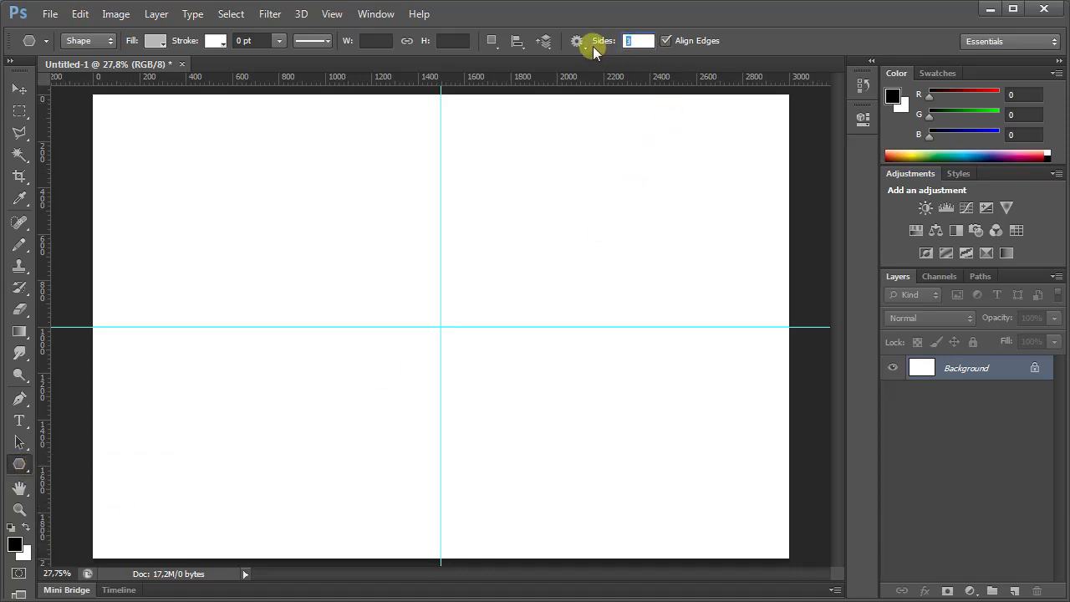
text(3)
key(Return)
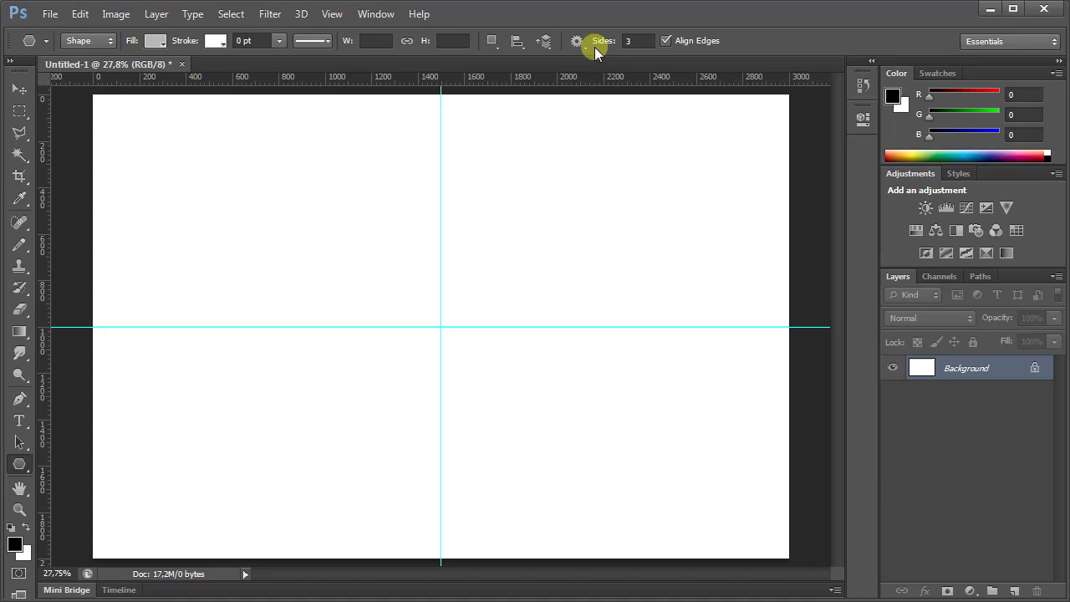
click(156, 41)
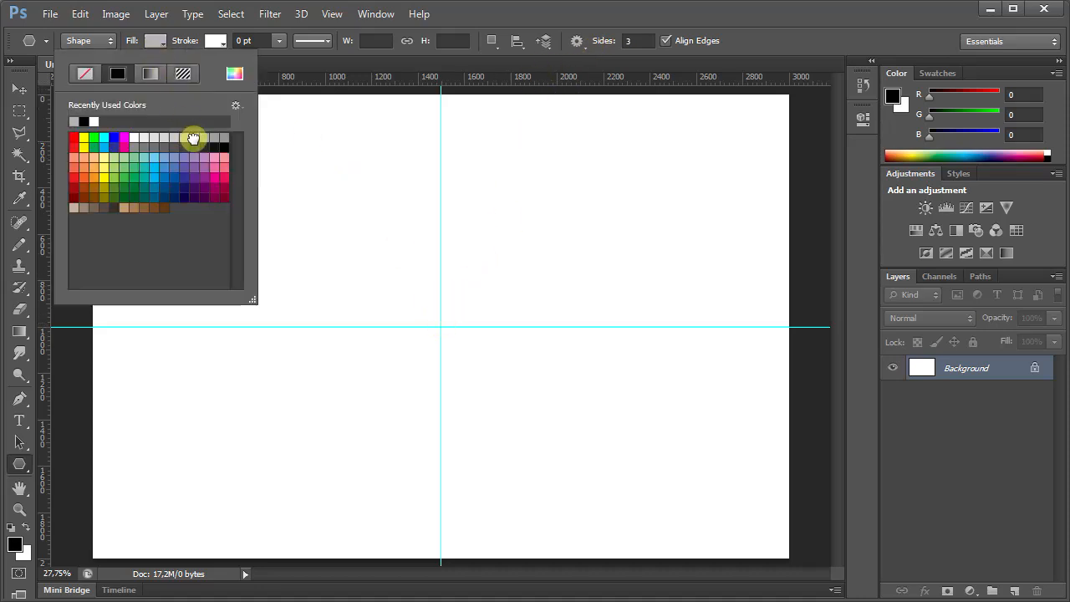
click(510, 22)
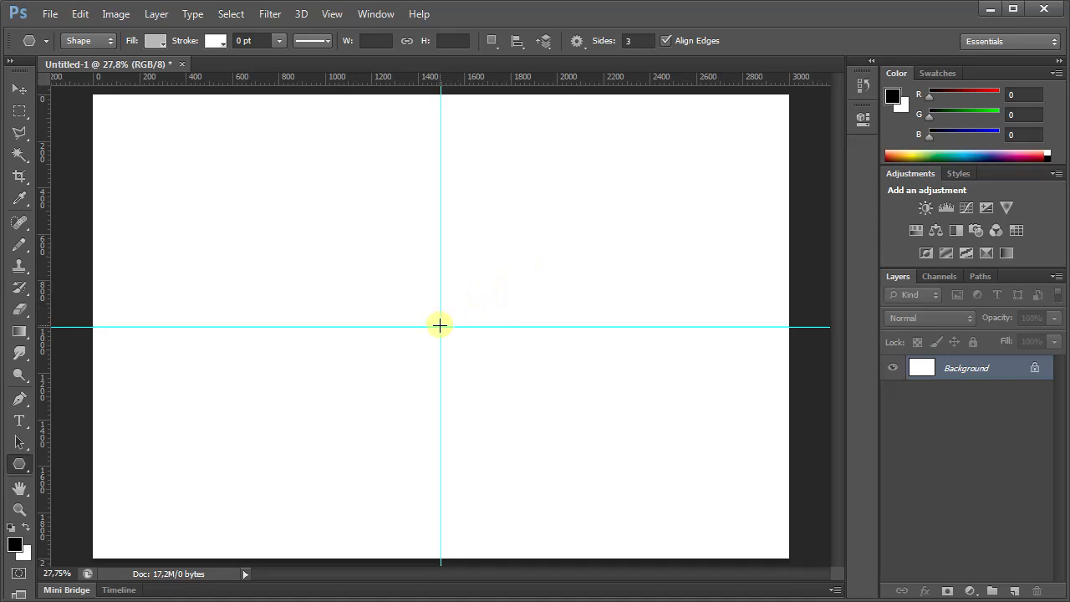
drag(440, 327, 441, 452)
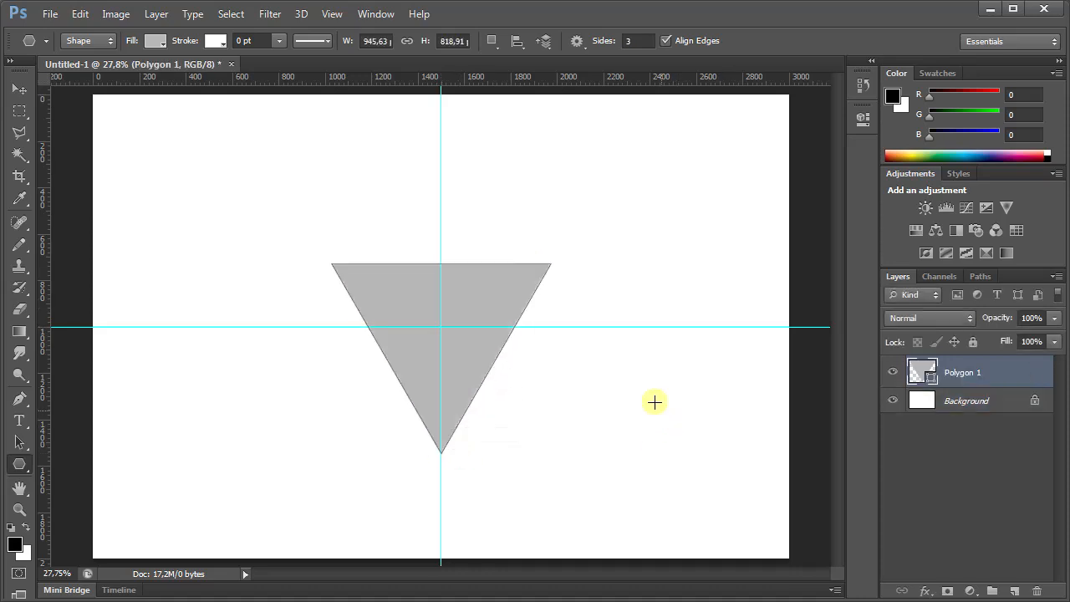
Move the triangle straight down until its upper edge lies on the horizontal guide
click(81, 17)
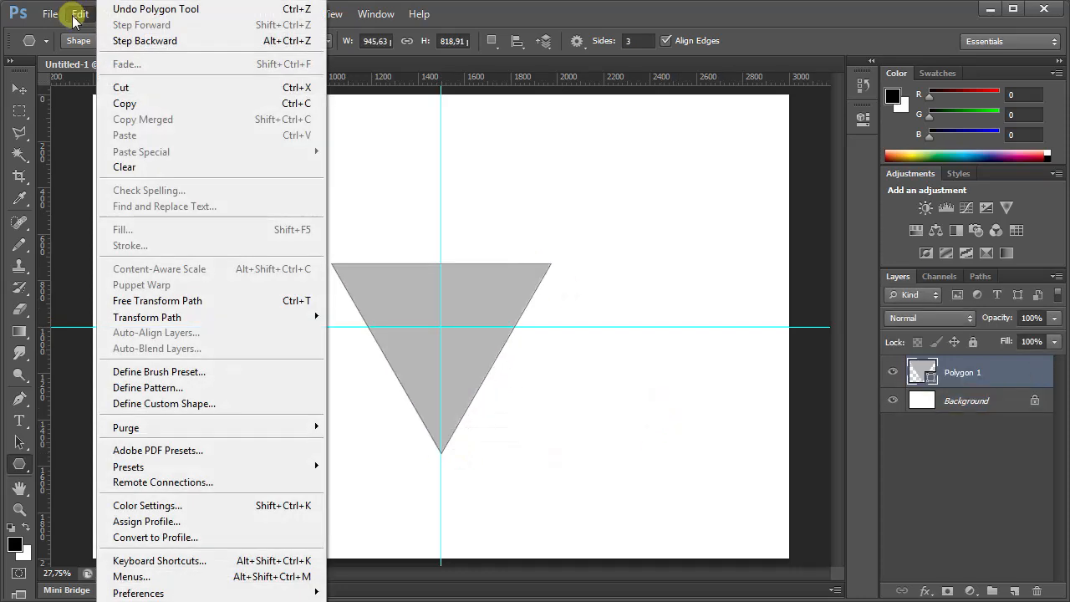
click(181, 301)
drag(485, 311, 483, 374)
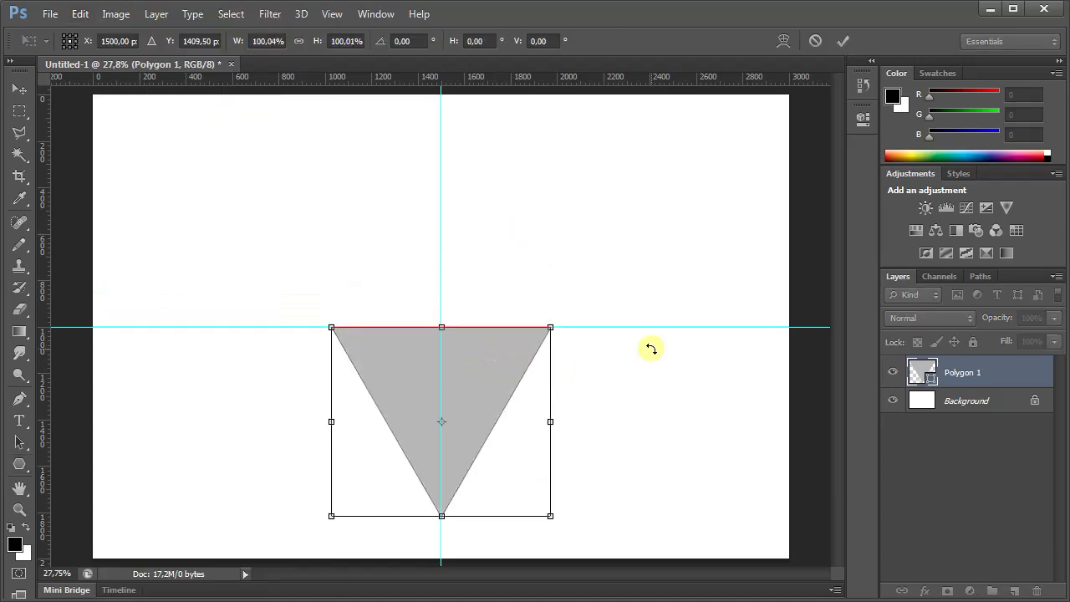
click(842, 41)
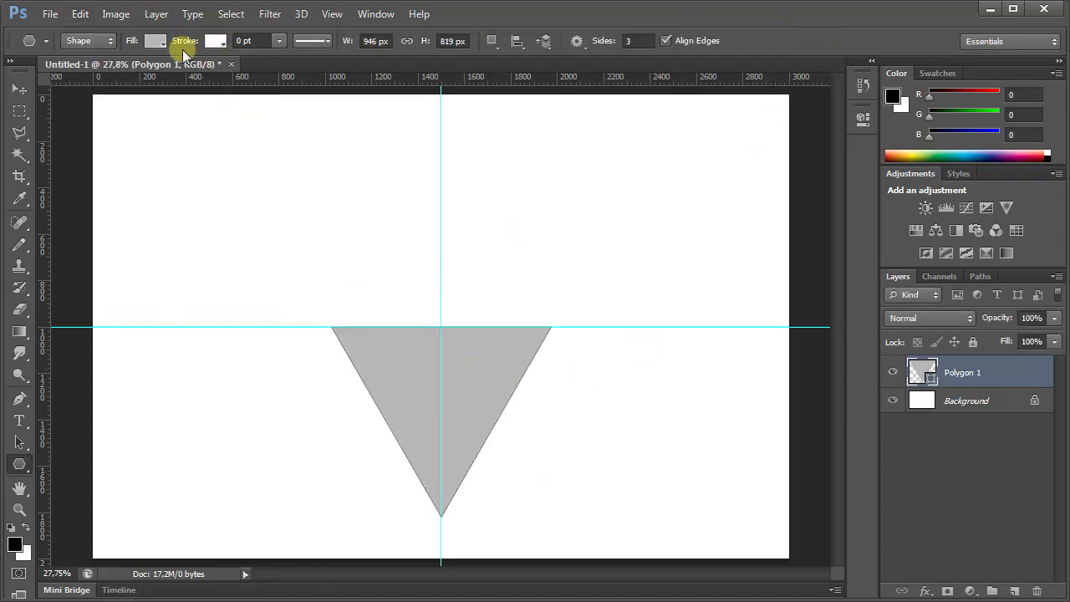
Duplicate the triangle layer within the same document, keeping the suggested name
click(156, 14)
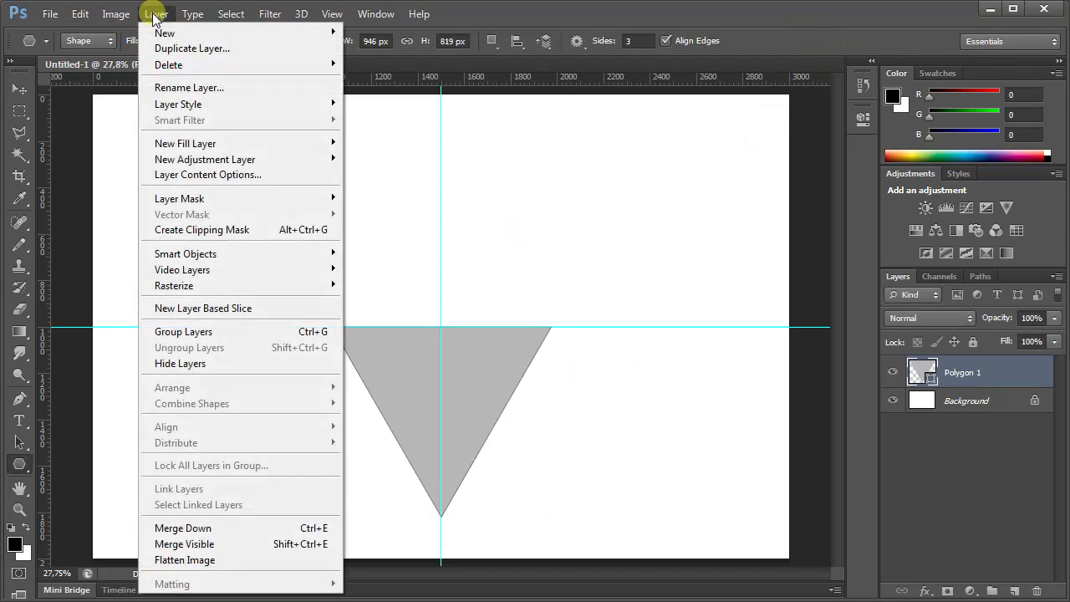
click(217, 52)
click(710, 183)
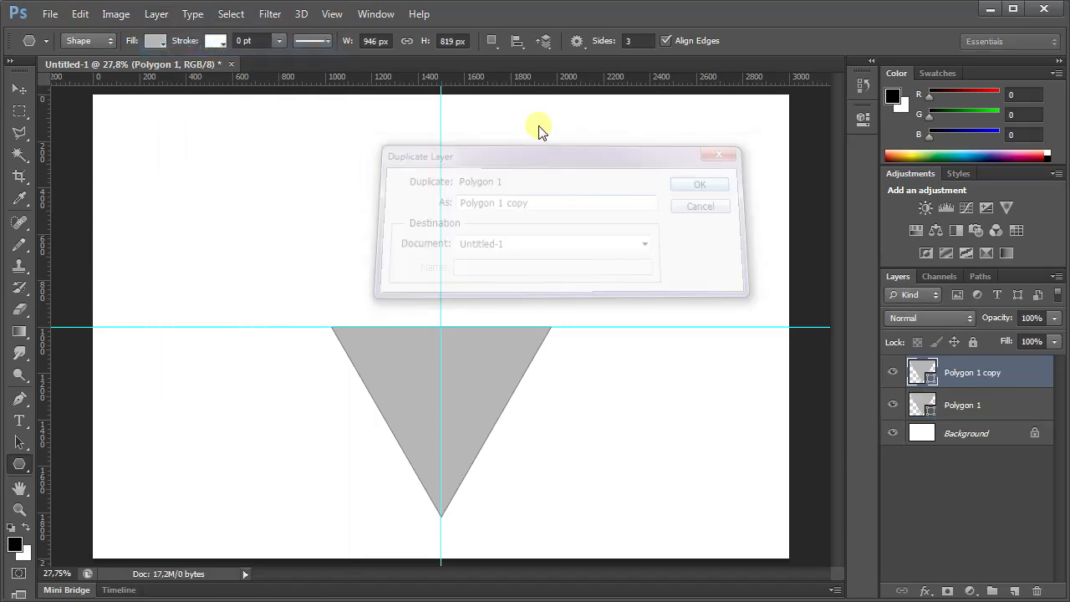
Rotate the copied triangle 180° and shift it 473 px to the right so it adjoins the original's slanted side
click(80, 13)
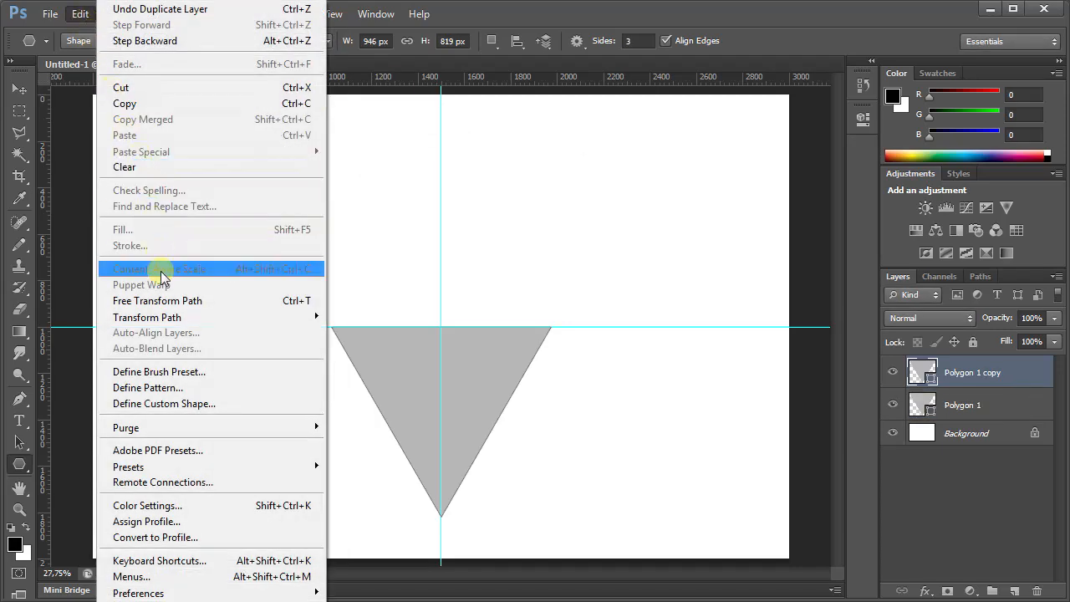
click(159, 300)
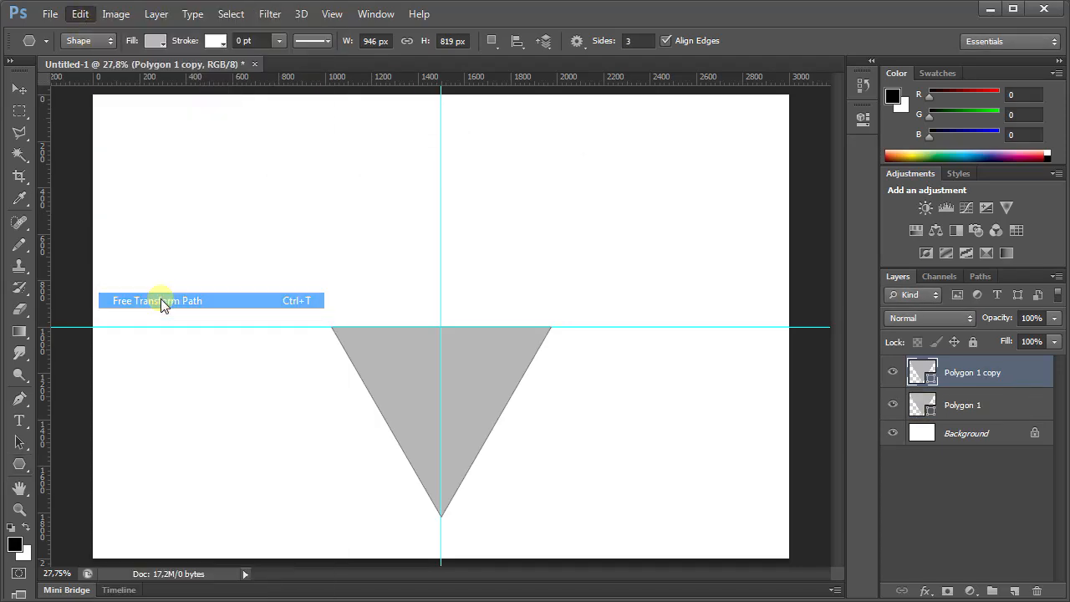
right_click(397, 393)
click(465, 301)
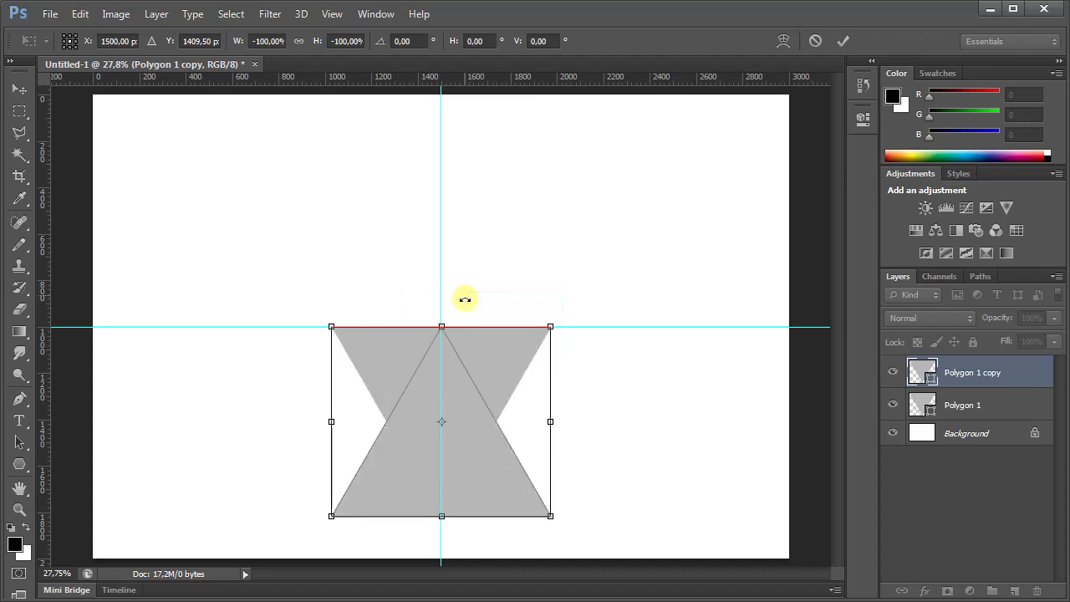
drag(481, 429, 602, 434)
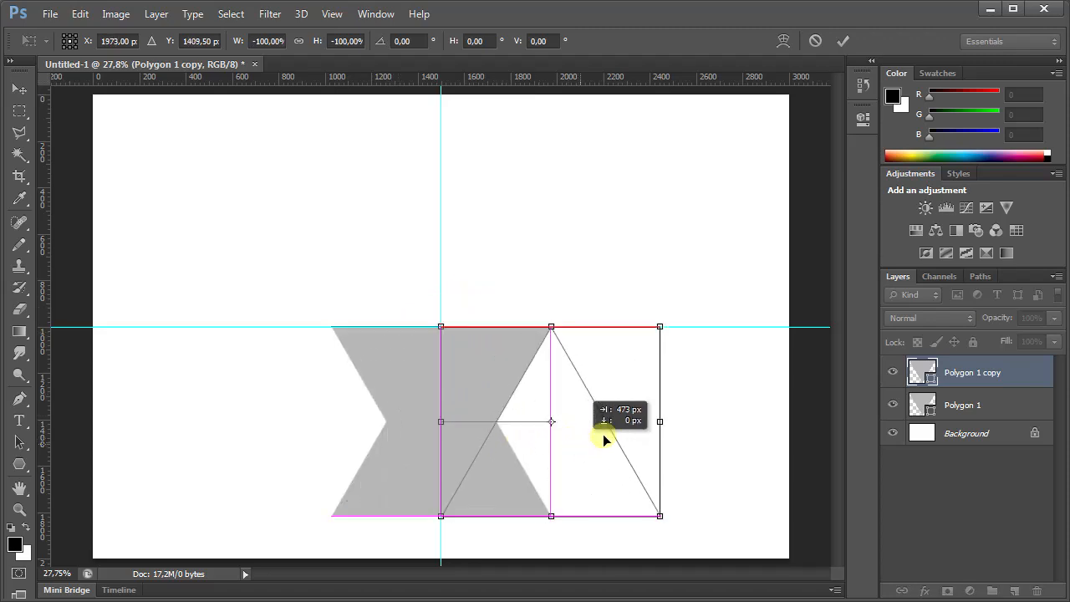
click(842, 42)
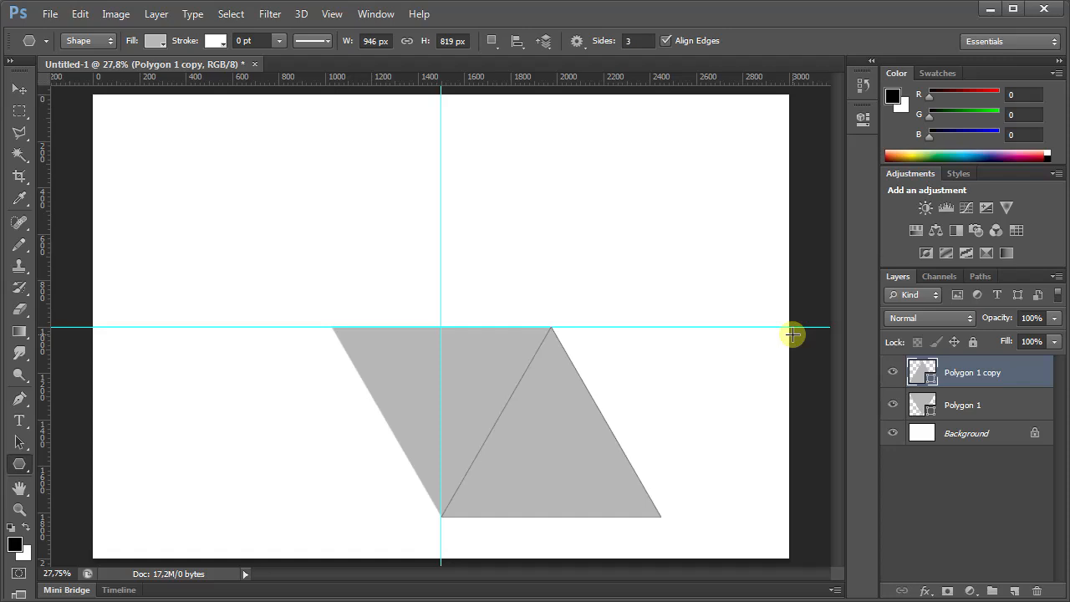
key(ctrl+t)
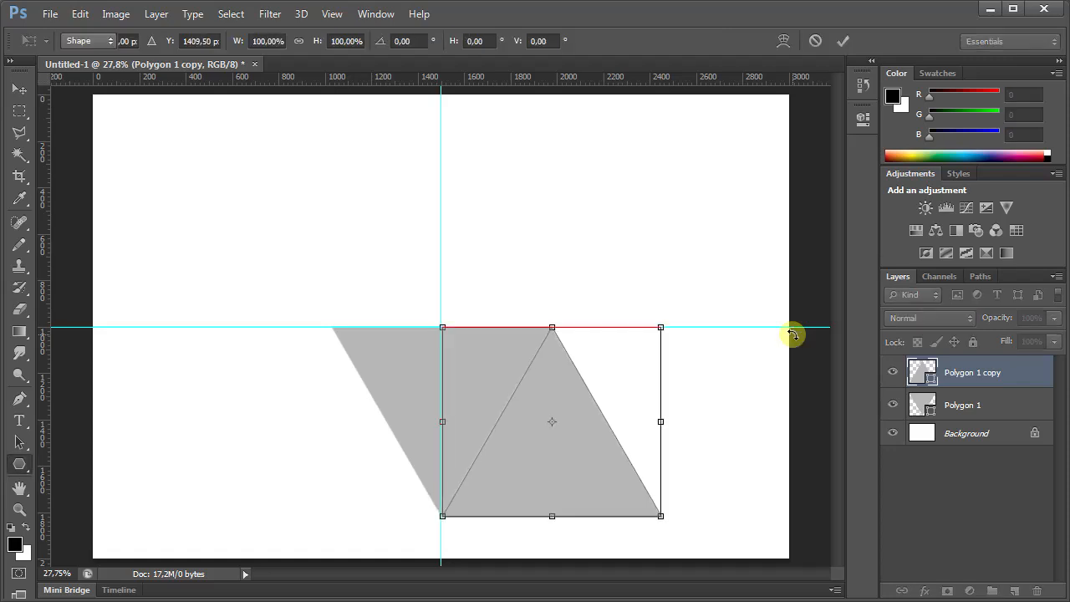
key(Return)
click(959, 442)
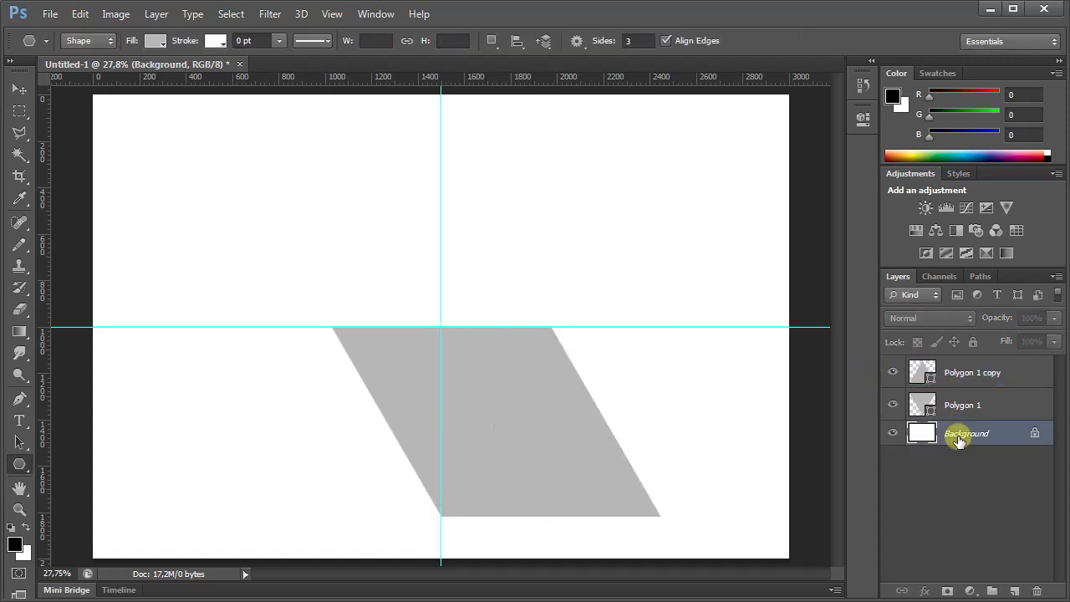
Duplicate the original triangle layer, Polygon 1, a second time
click(959, 408)
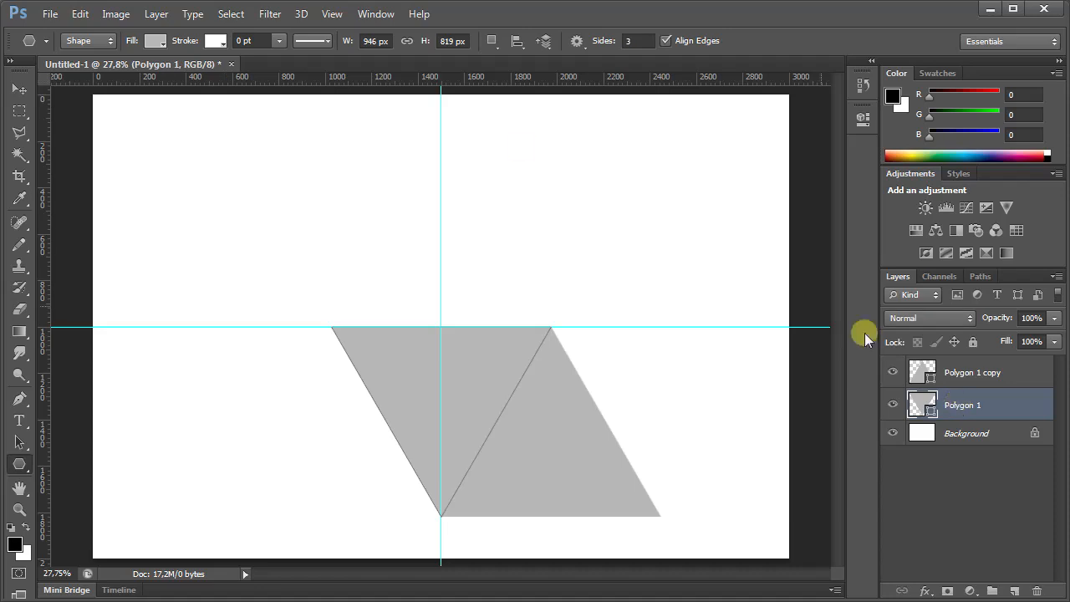
click(155, 14)
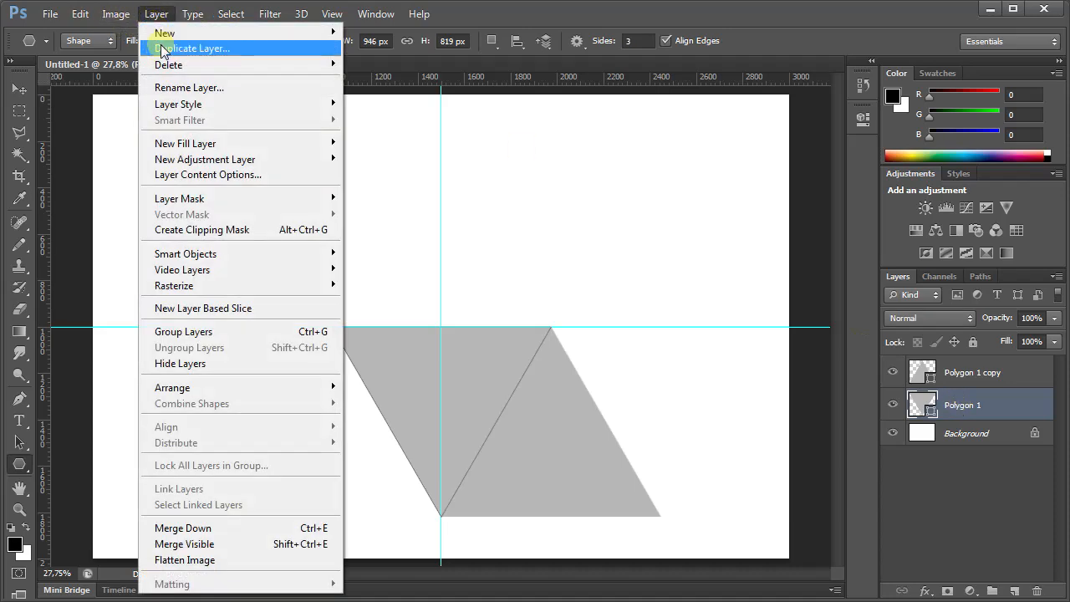
click(159, 46)
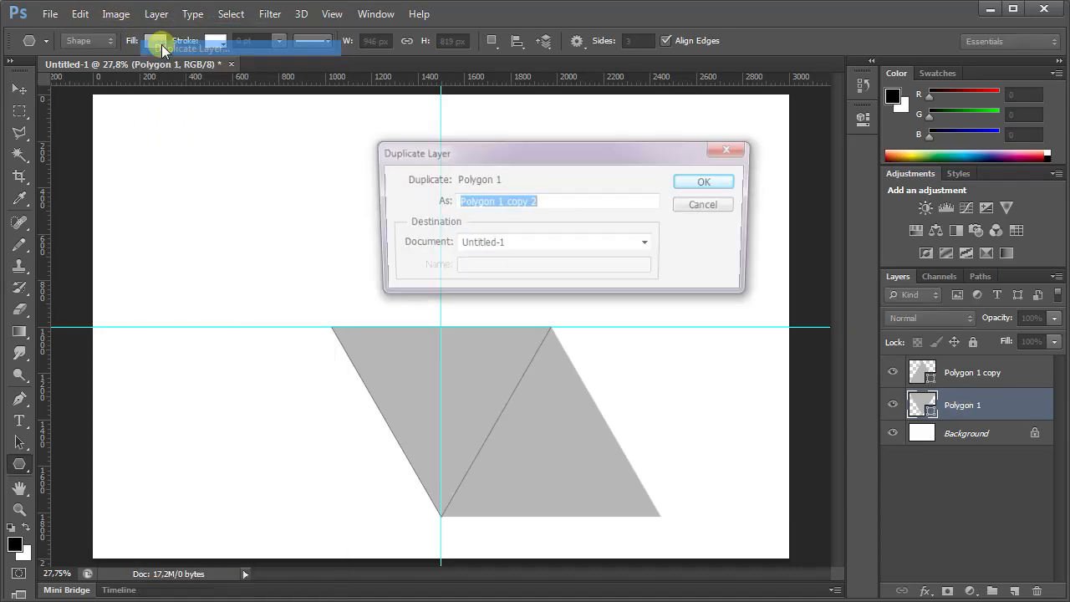
click(709, 181)
Move the second copy right to X 2447 px, against the right side of the upward-pointing triangle
click(80, 15)
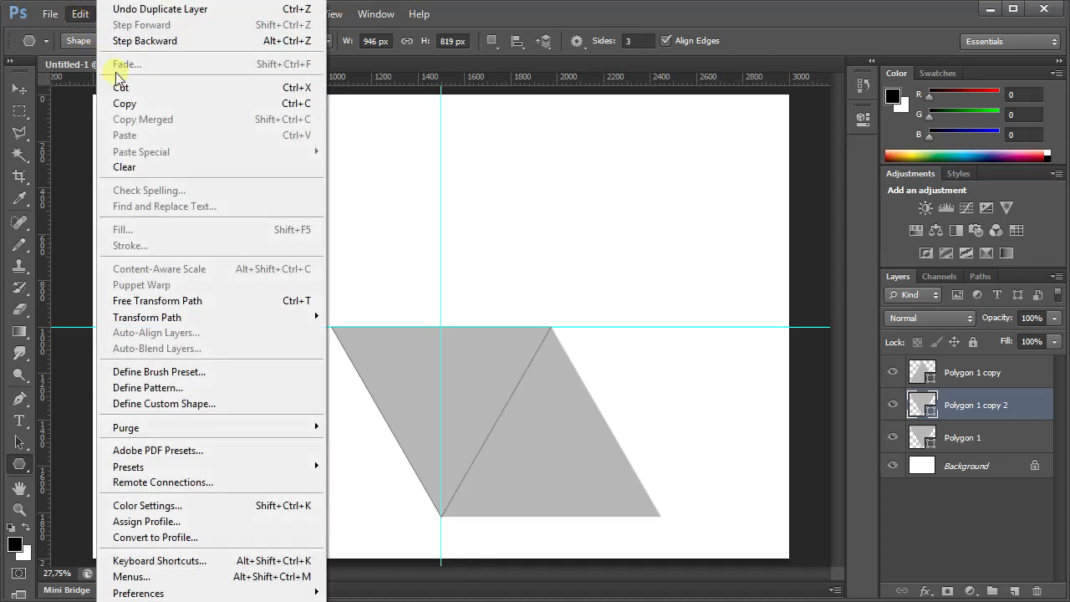
click(180, 297)
drag(452, 391, 677, 386)
key(Left)
key(Left)
key(Left)
key(Left)
key(Left)
key(Left)
key(Left)
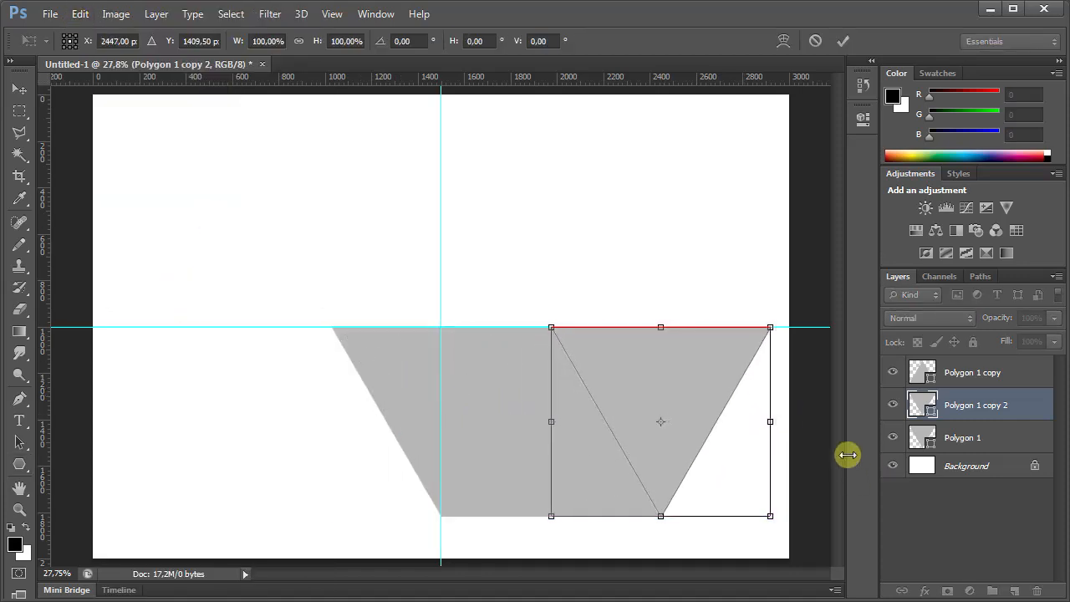
key(Return)
click(969, 470)
click(979, 404)
key(ctrl+t)
key(Return)
click(962, 466)
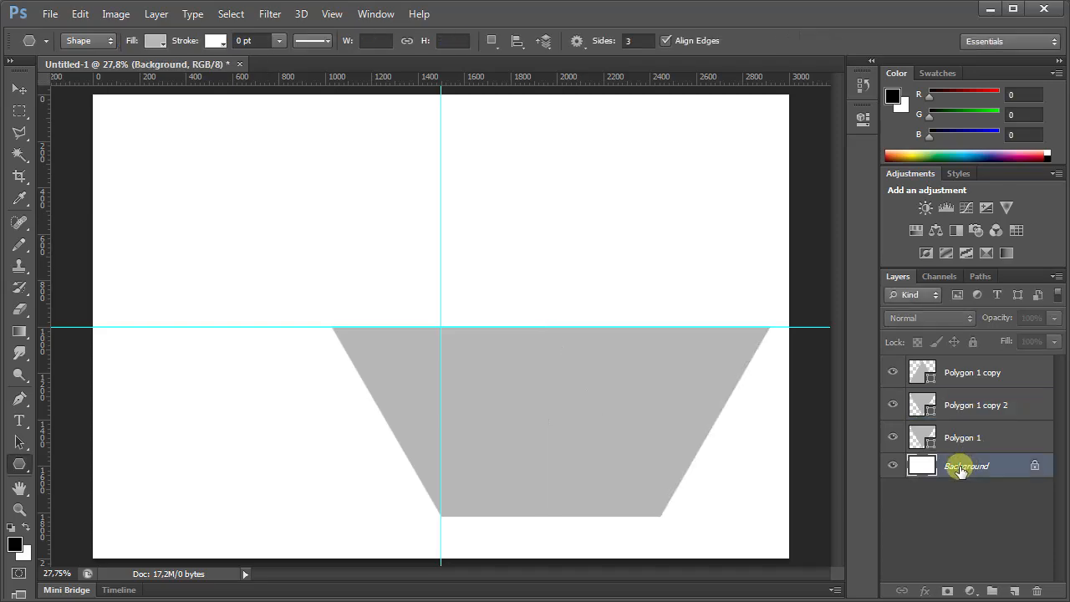
Make a third duplicate of the original Polygon 1 layer
click(953, 437)
click(156, 15)
click(192, 49)
key(Return)
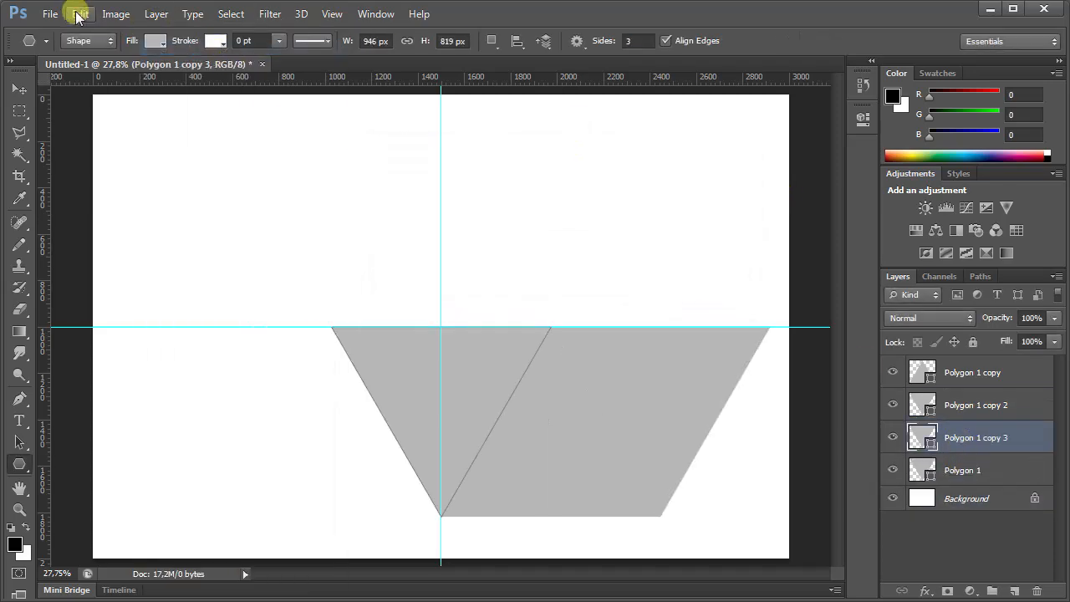
Rotate the third triangle copy 180° so that it points upward
click(78, 14)
click(204, 302)
right_click(488, 401)
click(502, 394)
Move the upward-pointing third copy left along the guide until it adjoins the original triangle's left side
drag(475, 453, 358, 453)
key(Right)
key(Right)
key(Right)
key(Right)
key(Right)
key(Right)
key(Right)
key(Right)
key(Right)
key(Right)
key(Return)
click(951, 500)
click(976, 439)
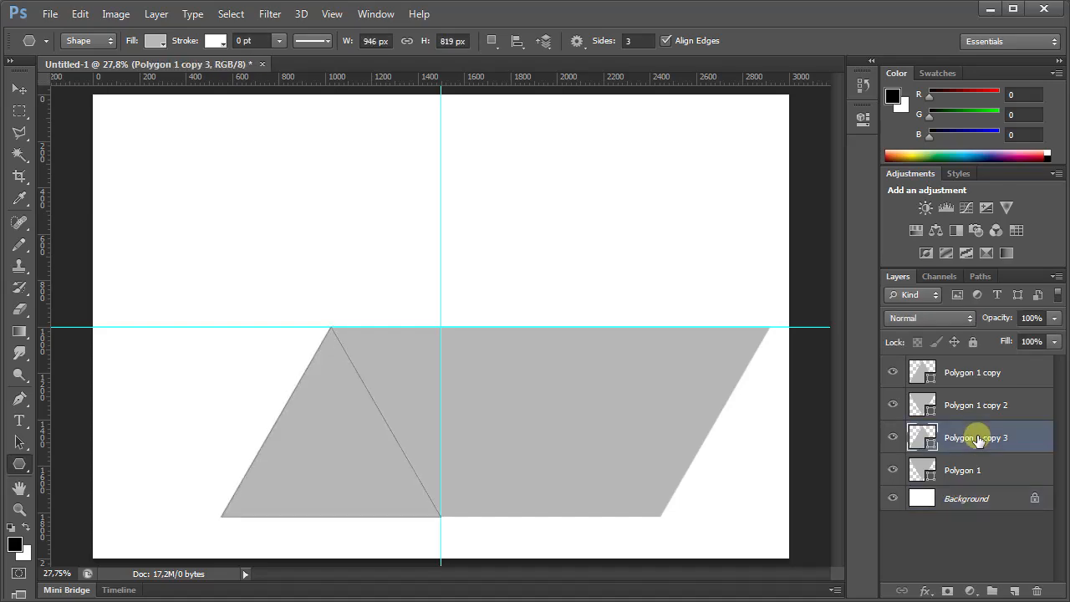
key(ctrl+t)
key(Return)
click(949, 497)
Make a fourth duplicate of the original Polygon 1 layer
click(952, 470)
click(156, 14)
click(180, 68)
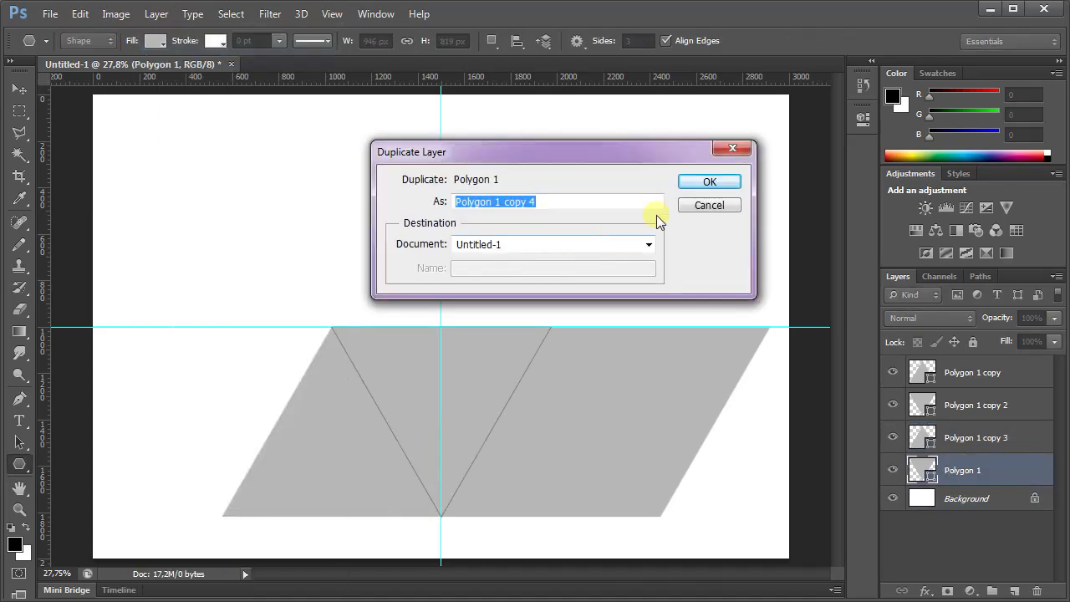
key(Return)
Move the fourth triangle copy left along the guide until it adjoins the left side of the third copy
click(81, 14)
click(204, 304)
drag(406, 423, 191, 422)
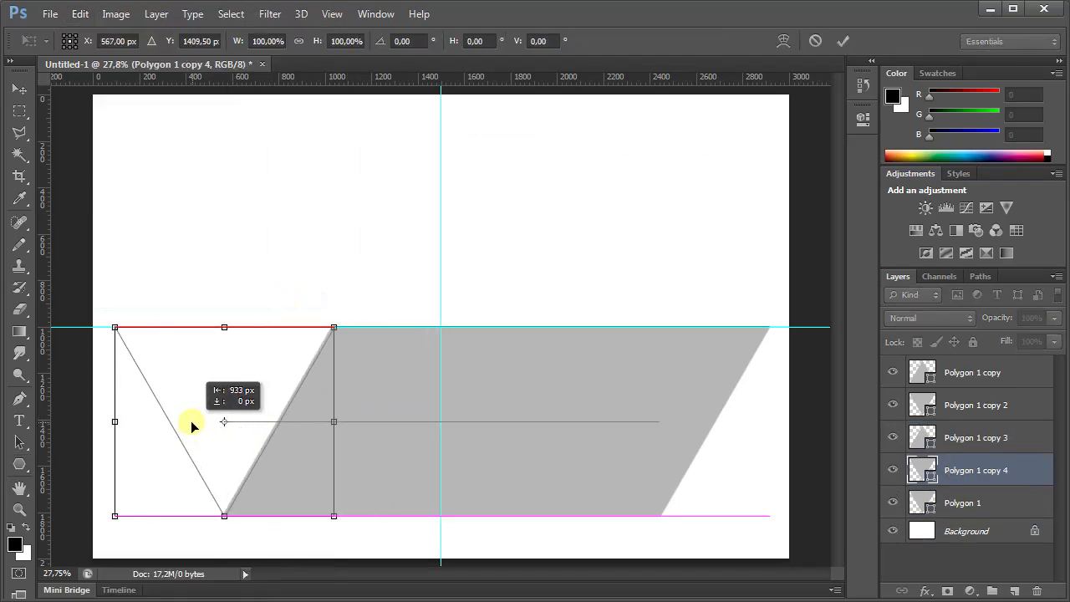
key(Return)
click(937, 539)
click(957, 471)
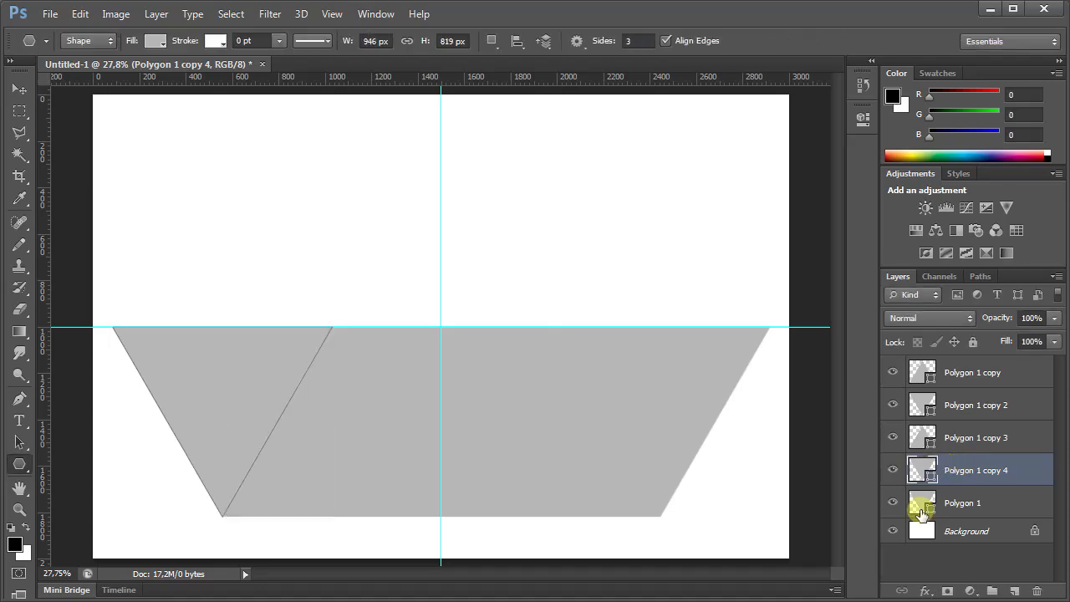
click(957, 528)
Duplicate all five triangle layers, from Polygon 1 copy through Polygon 1, together
click(928, 370)
shift+click(927, 497)
click(157, 14)
click(194, 48)
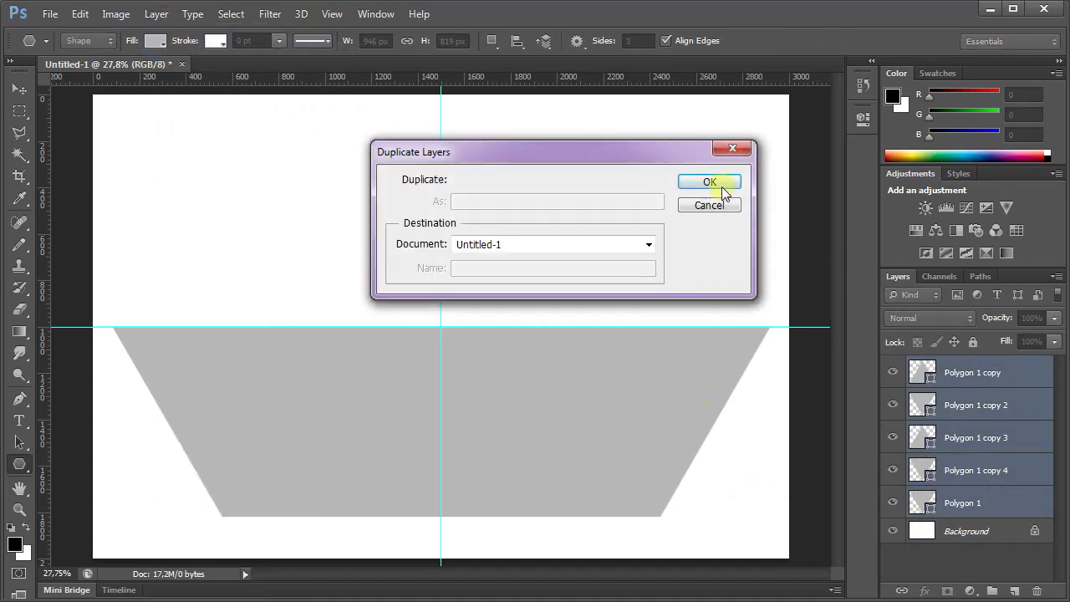
click(715, 184)
Rotate the duplicated row 180° and place it directly above the horizontal guide, centred over the lower row
click(80, 14)
click(201, 304)
drag(383, 409, 369, 233)
right_click(335, 196)
click(461, 387)
drag(460, 392, 573, 288)
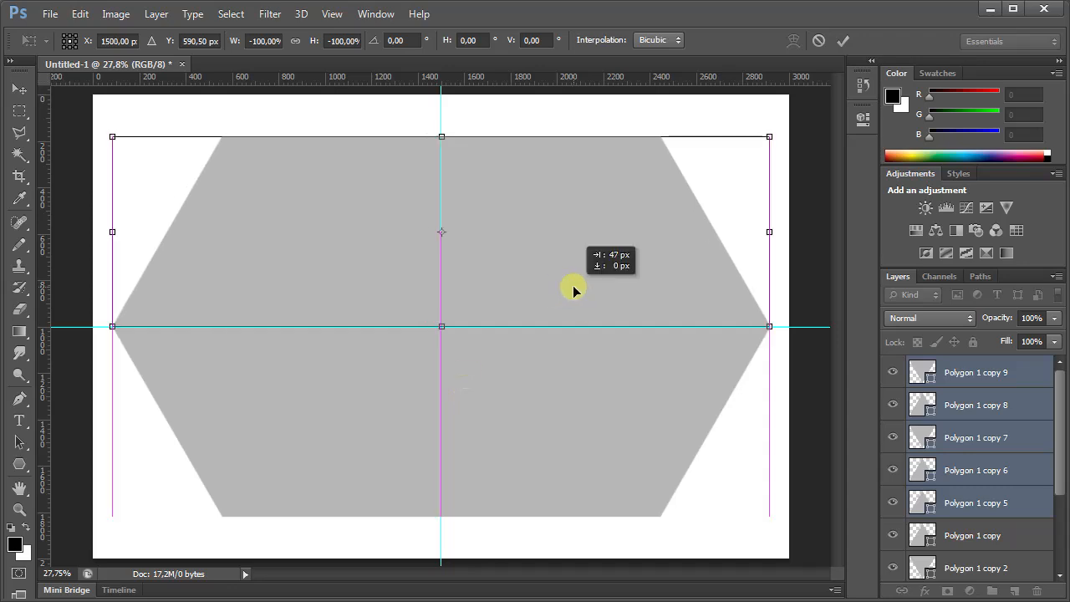
click(839, 43)
Select the Background layer and clear all guides from the document
scroll(987, 502, down, 3)
click(989, 571)
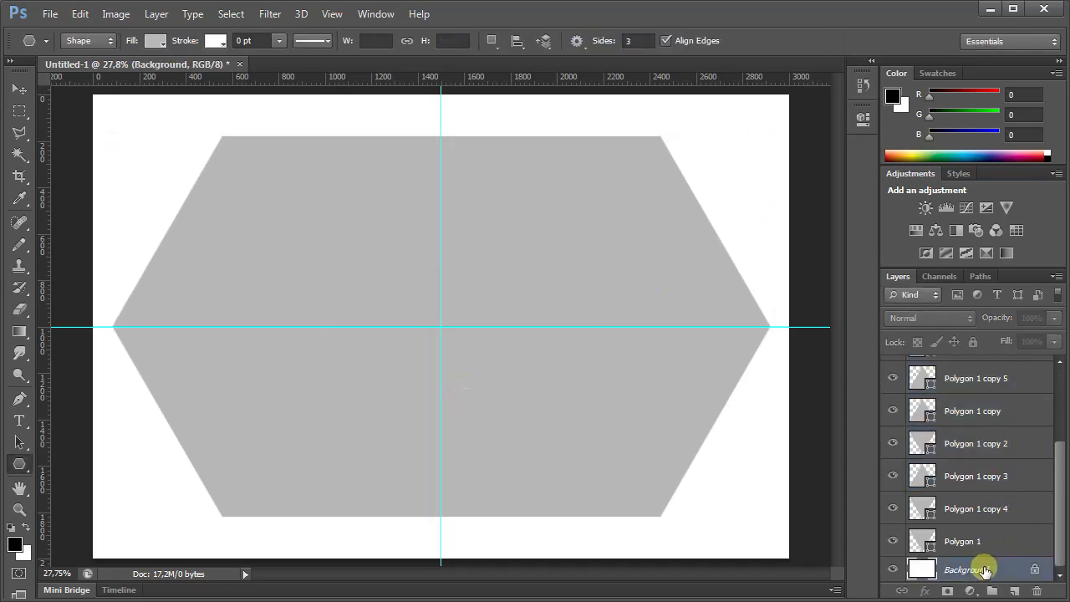
click(332, 14)
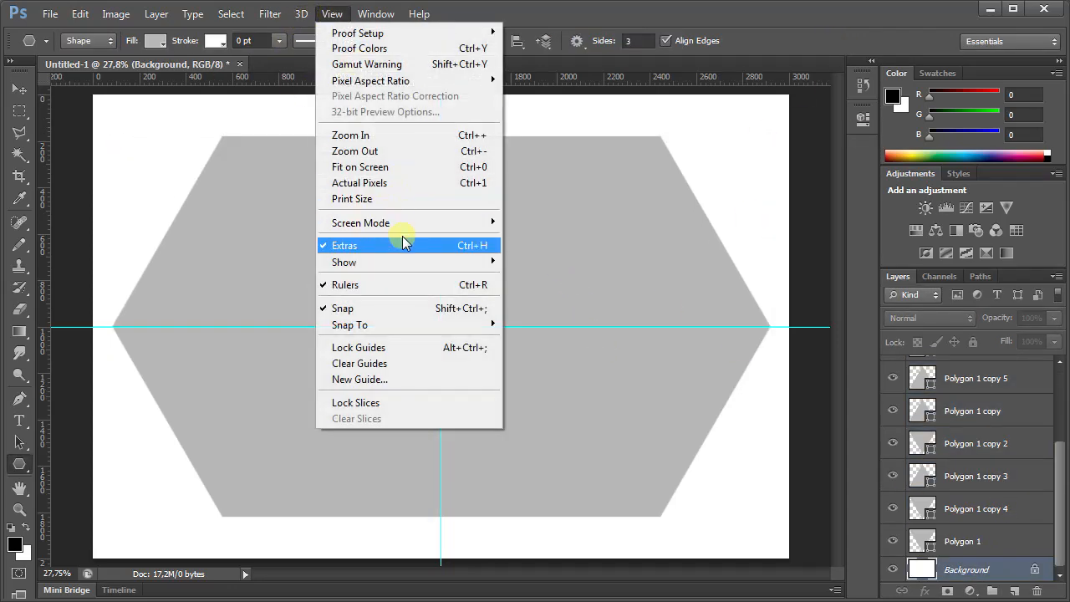
click(376, 364)
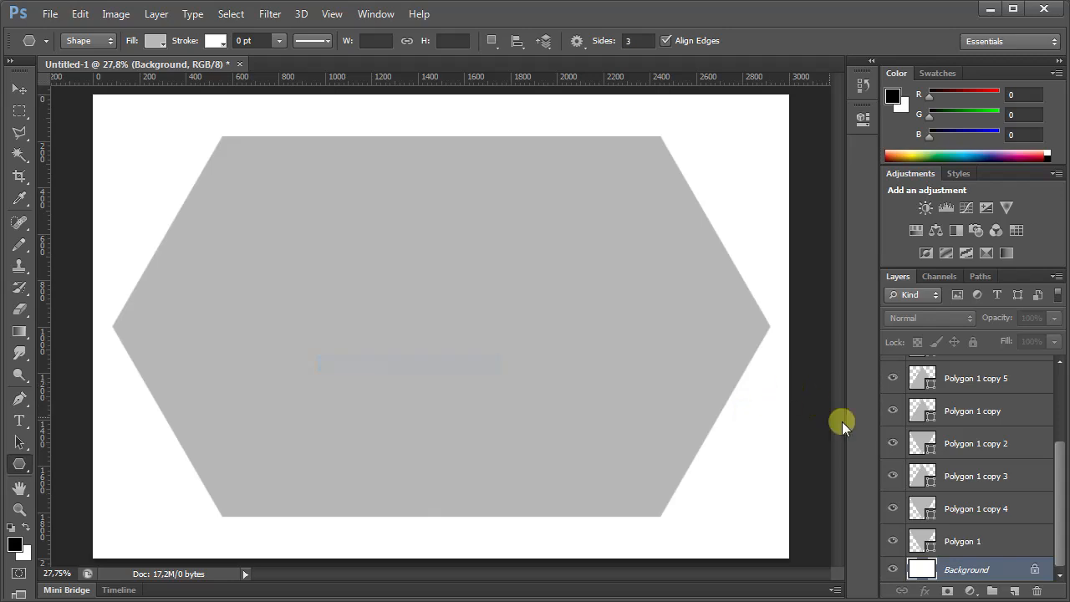
Group all ten triangle layers, from Polygon 1 copy 9 down to Polygon 1
scroll(1008, 502, up, 2)
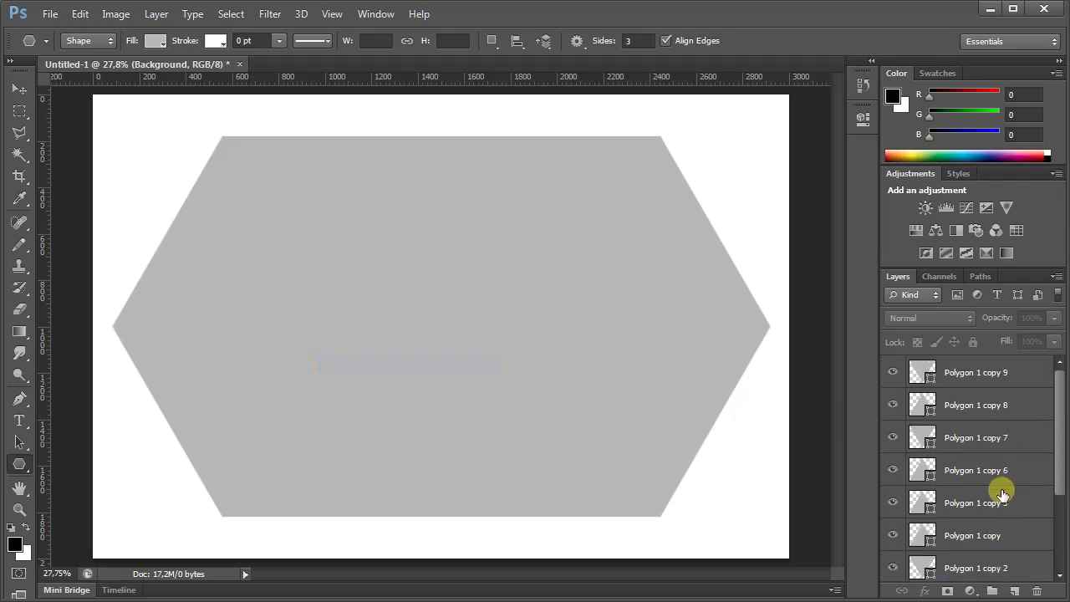
click(999, 375)
scroll(1008, 474, down, 2)
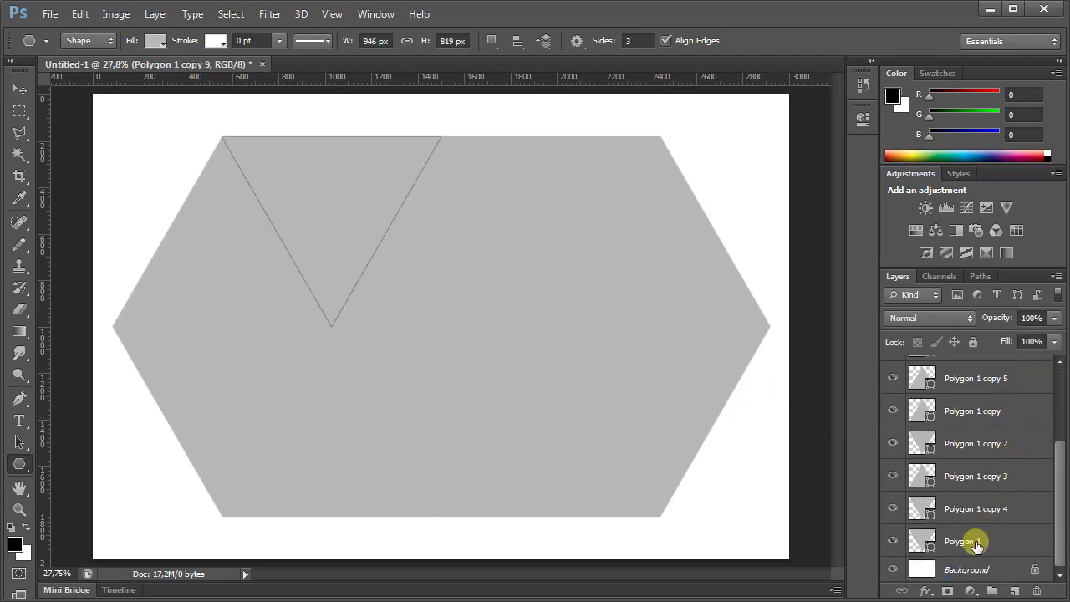
shift+click(976, 544)
click(166, 17)
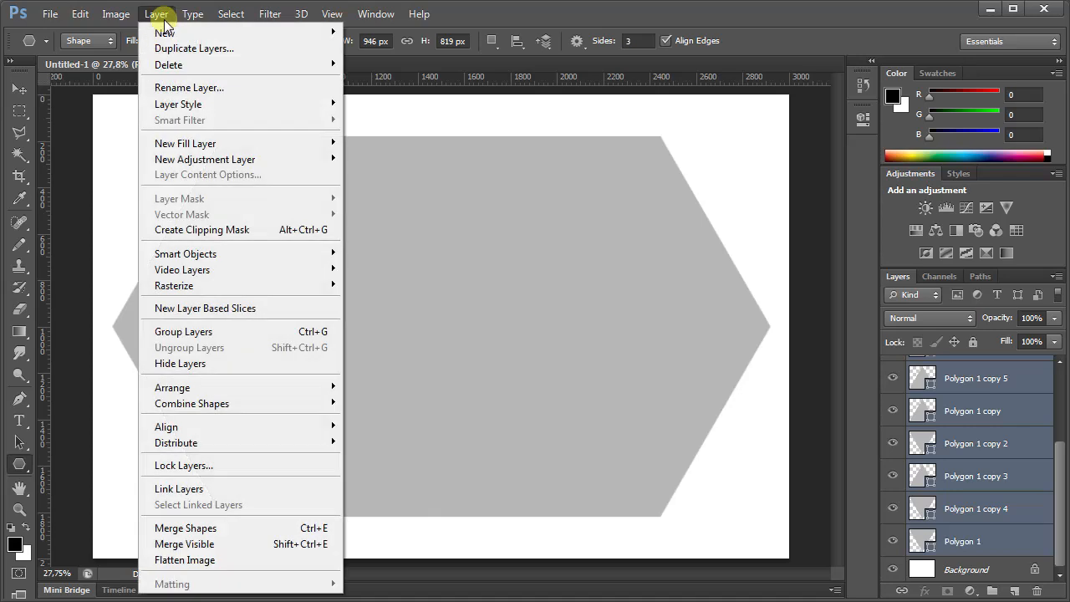
click(189, 332)
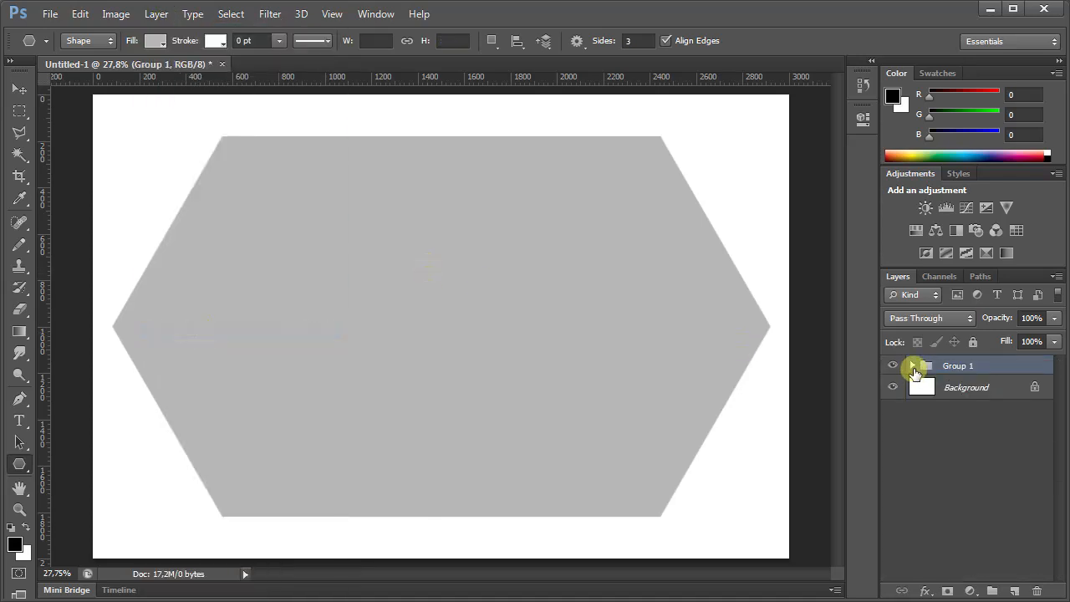
Expand the group and delete the Polygon 1 copy 9 layer, the inverted triangle in the upper row
click(913, 367)
click(982, 398)
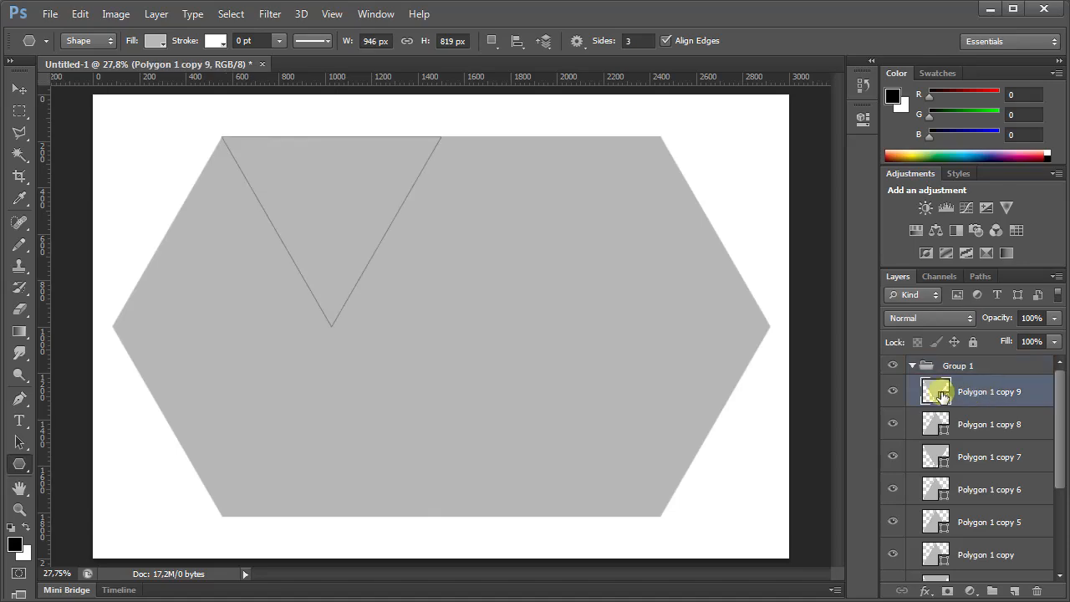
click(892, 392)
right_click(979, 386)
click(732, 142)
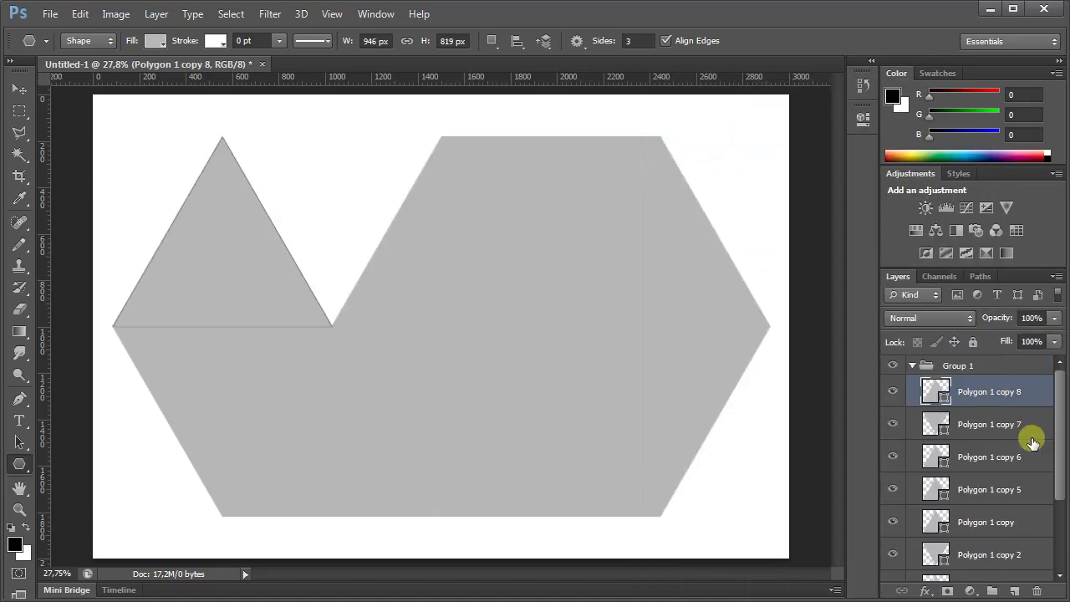
Delete the Polygon 1 copy layer, the upward-pointing triangle right of centre in the lower row
click(990, 426)
click(985, 458)
click(982, 495)
click(980, 525)
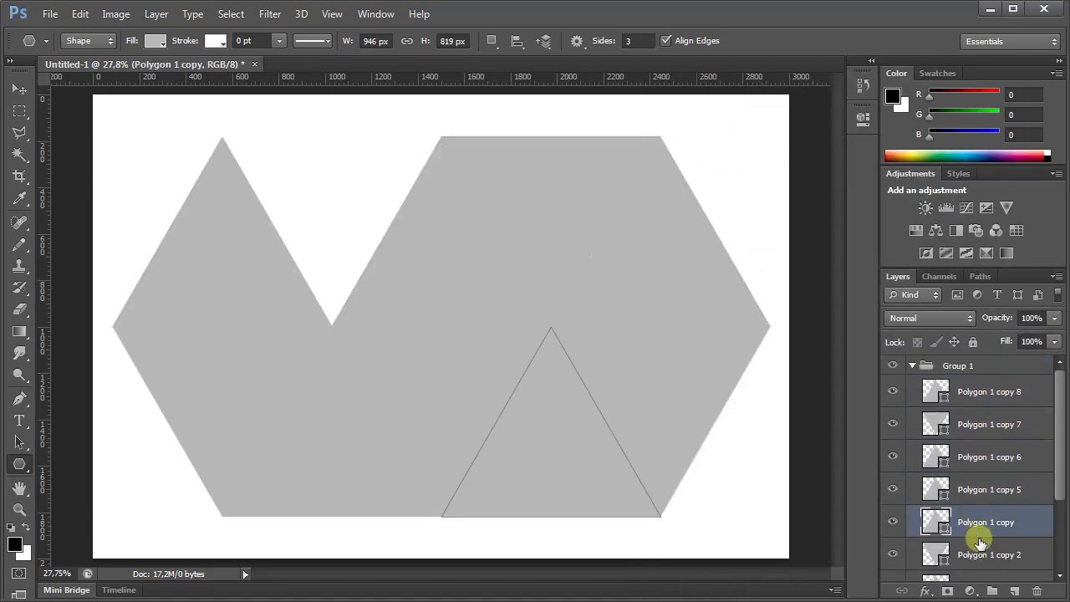
click(895, 523)
right_click(976, 521)
click(827, 65)
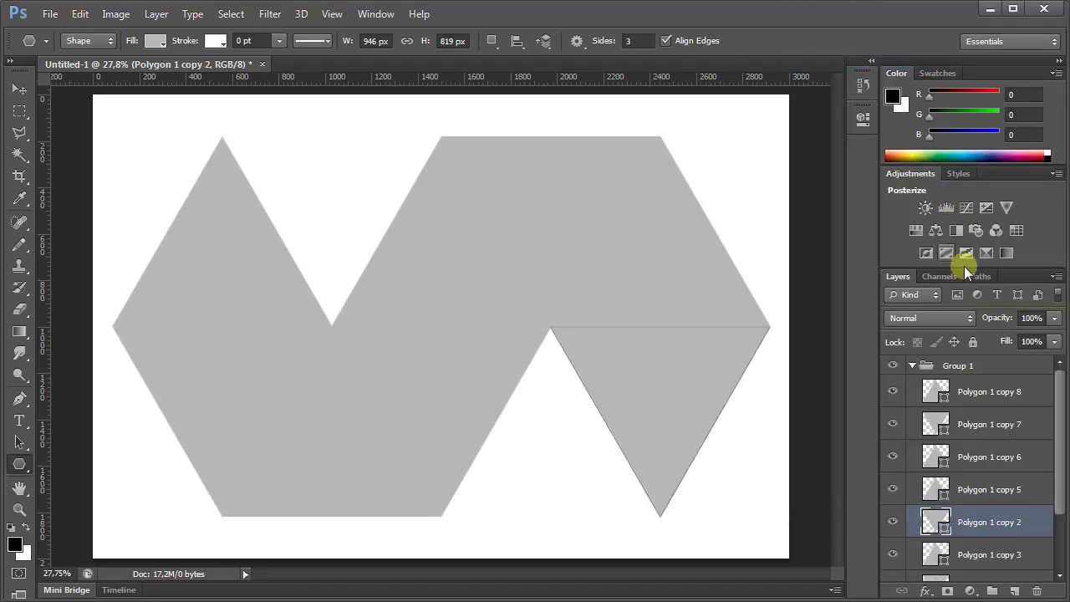
Place the image britain-2938_1920 above Polygon 1 copy 8 and clip it to that triangle
click(987, 391)
click(48, 14)
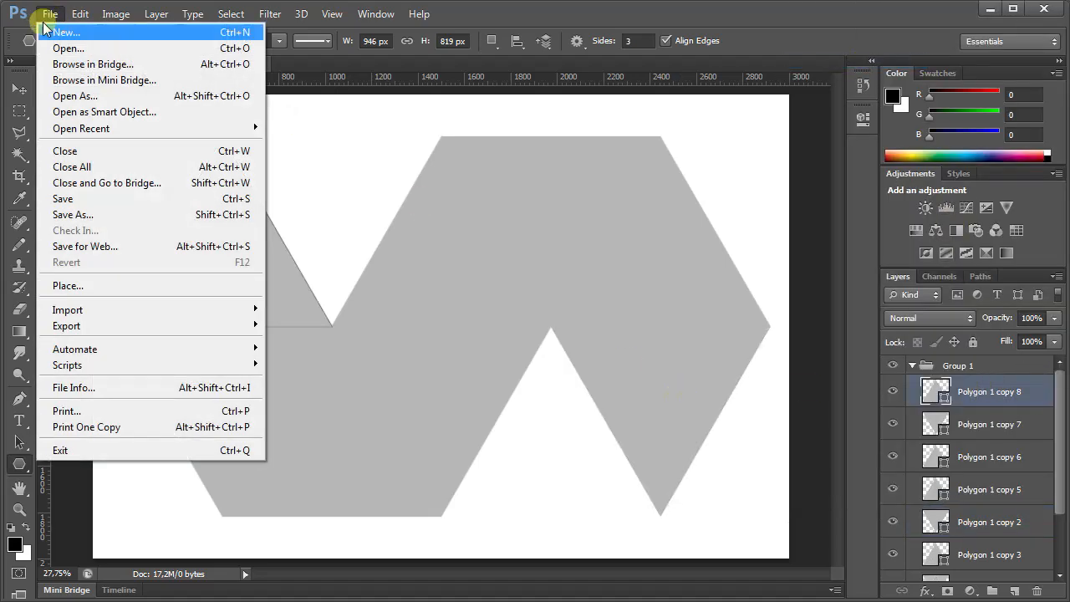
click(92, 283)
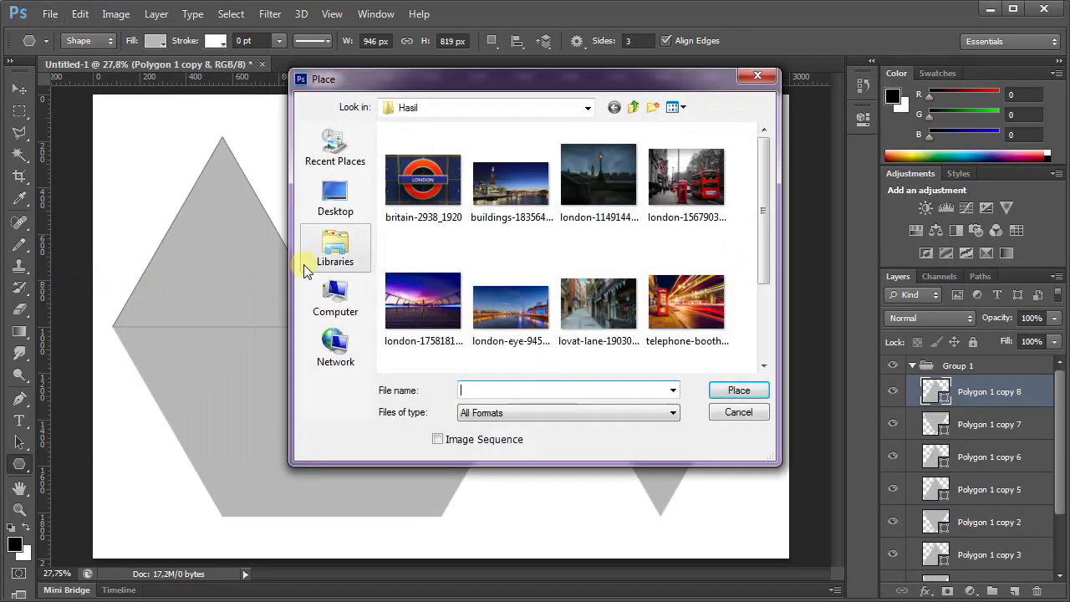
double_click(410, 184)
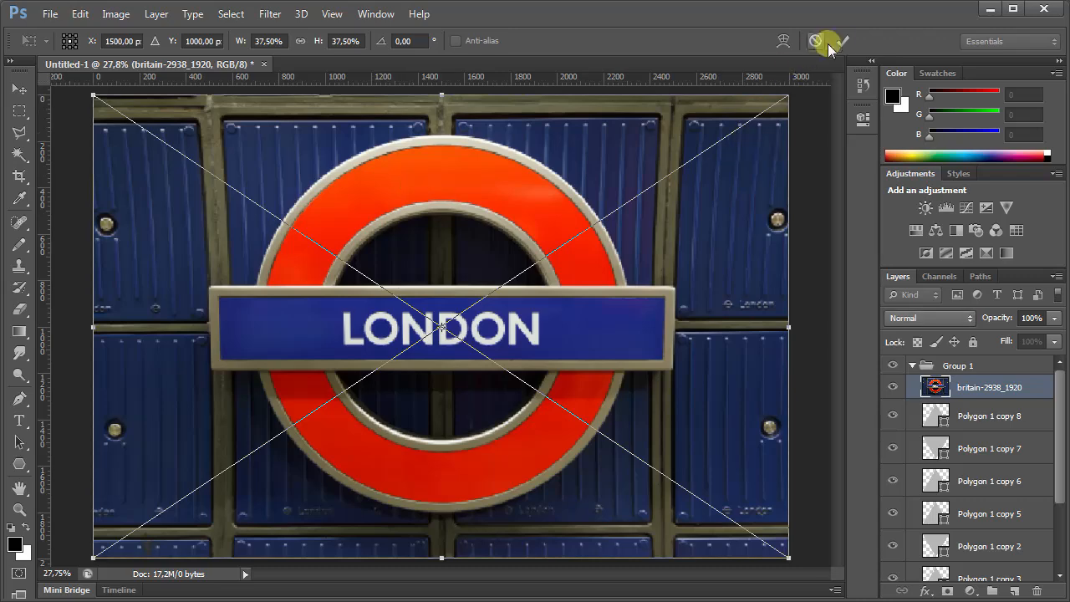
click(847, 40)
click(155, 14)
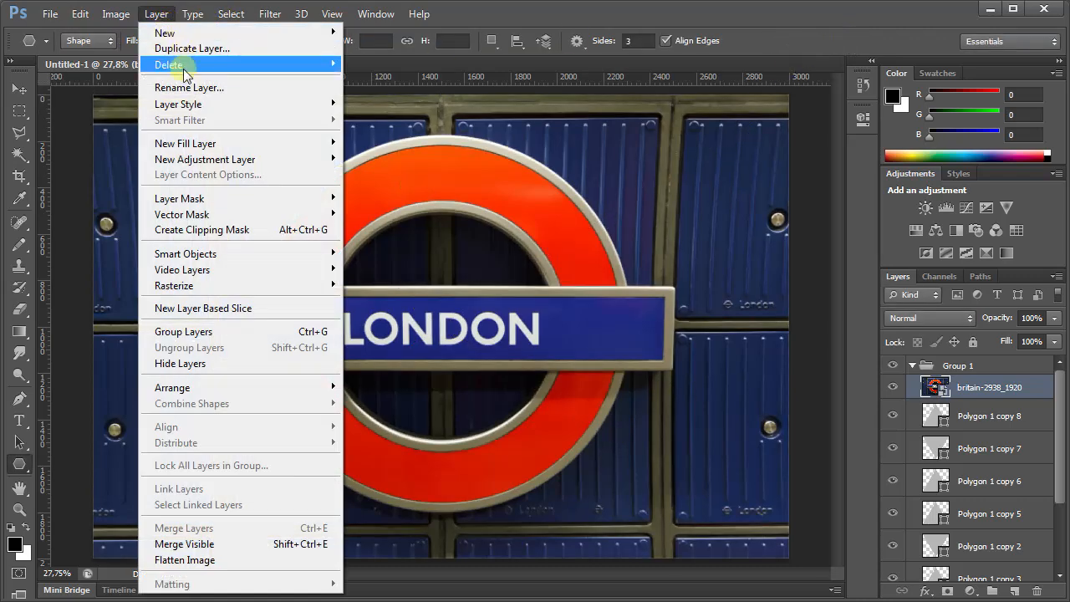
click(192, 229)
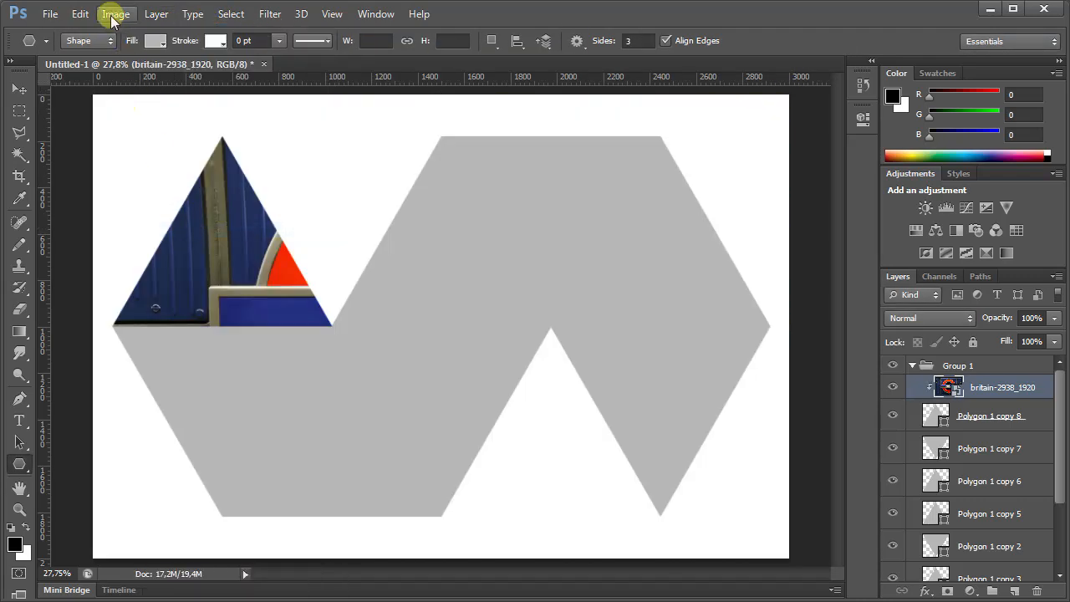
Scale the London sign image to about 15.4% and centre the sign within the upper-left triangle
click(79, 14)
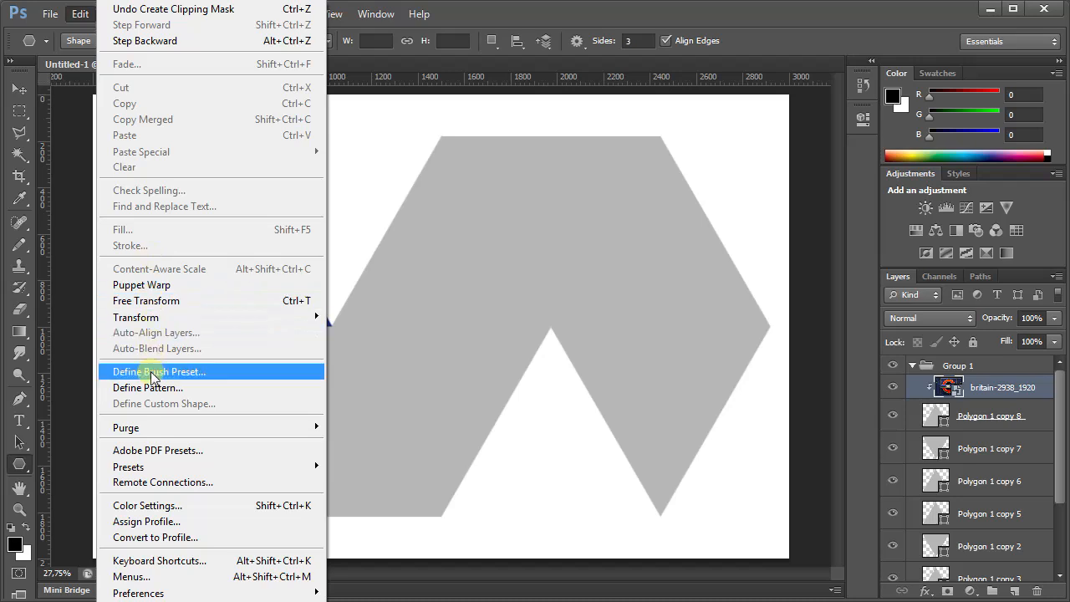
click(163, 300)
drag(795, 548, 442, 329)
drag(439, 98, 386, 133)
drag(91, 135, 102, 144)
key(Left)
key(Left)
key(Left)
key(Left)
key(Left)
key(Left)
key(Left)
key(Left)
key(Left)
key(Left)
key(Left)
key(Left)
key(Left)
key(Left)
key(Left)
key(Left)
key(Left)
key(Left)
key(Left)
key(Left)
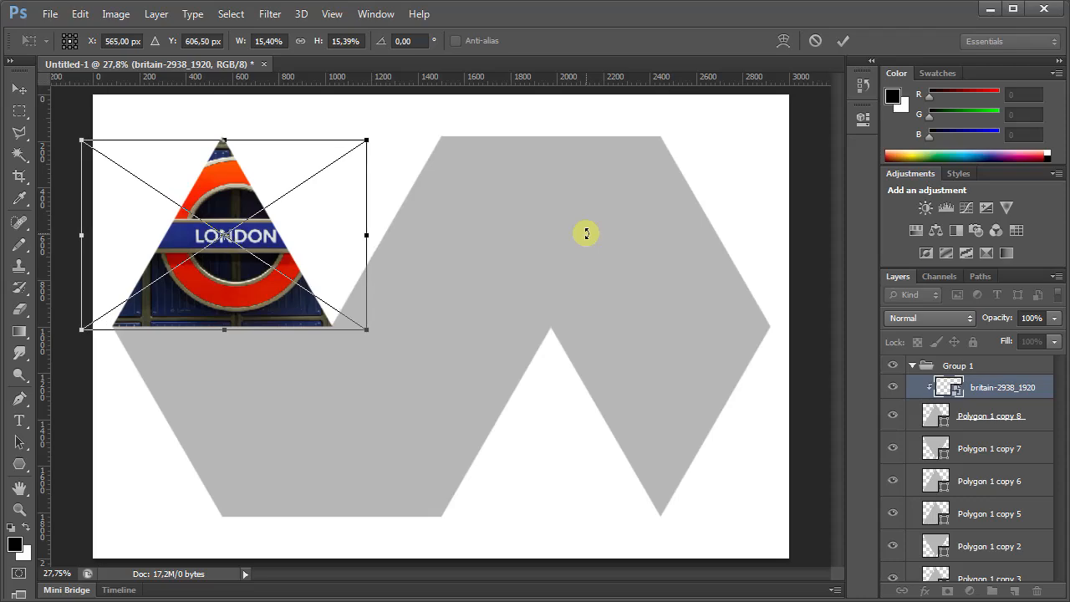
key(Left)
key(Left)
key(Left)
key(Return)
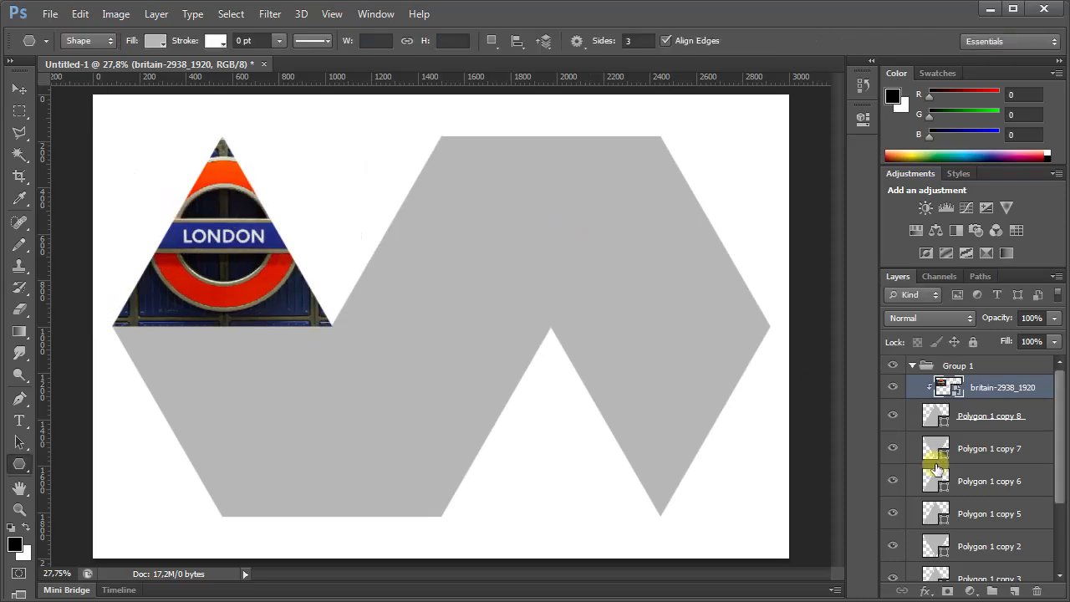
Place the image buildings-1835643_1920 above Polygon 1 copy 7, shift it over that triangle and clip it to the shape
click(978, 454)
click(50, 15)
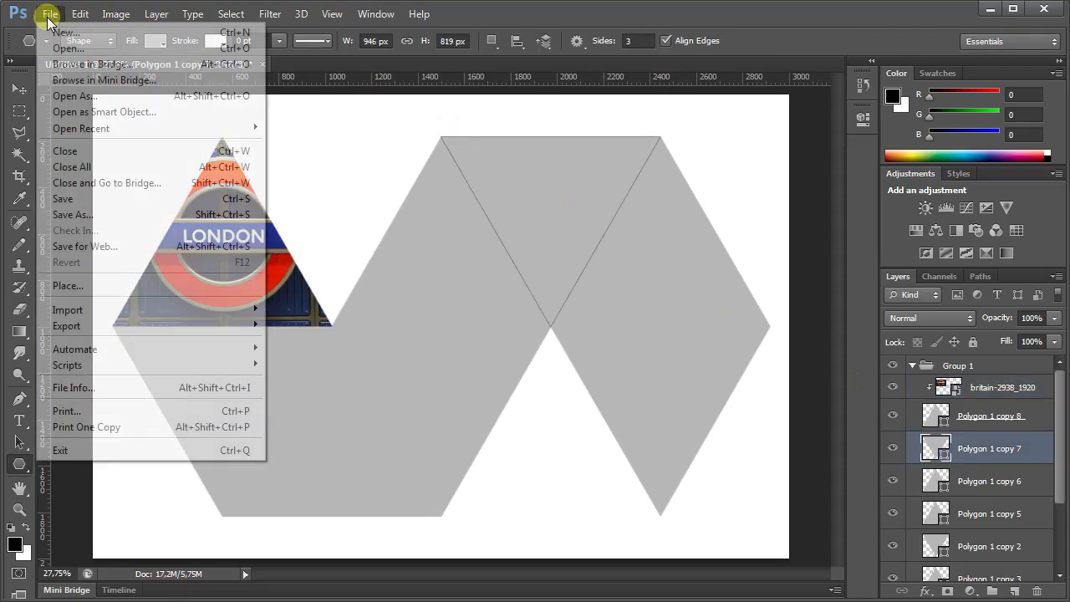
click(96, 287)
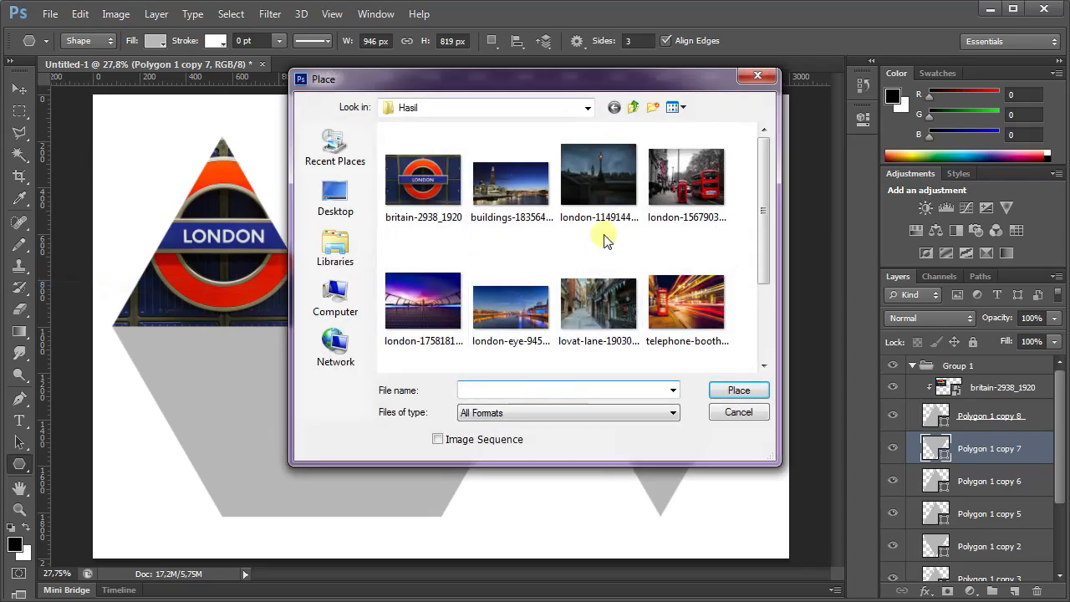
double_click(536, 197)
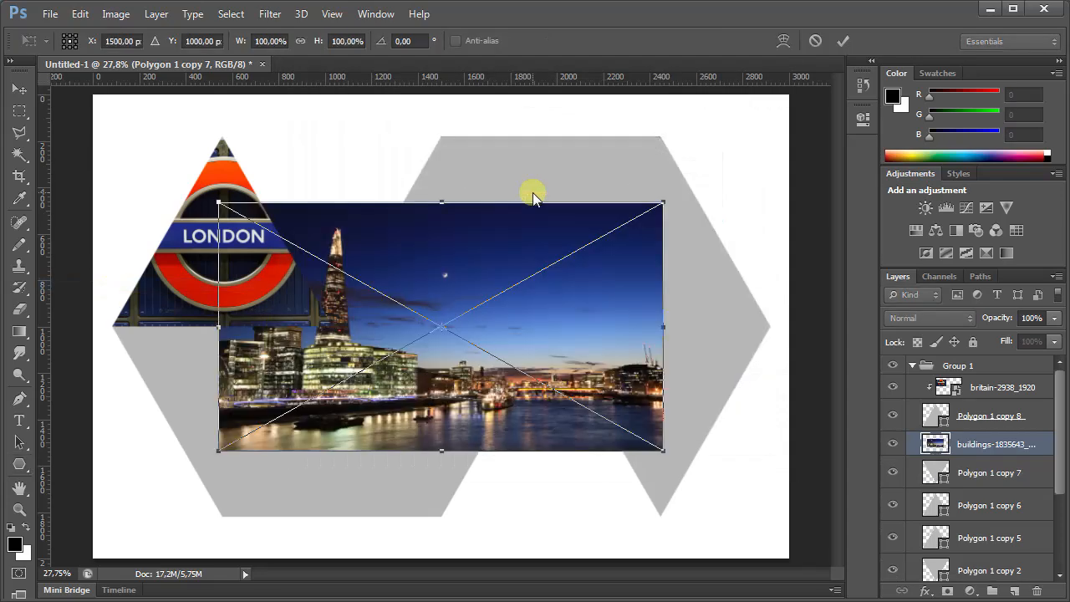
drag(554, 316, 643, 227)
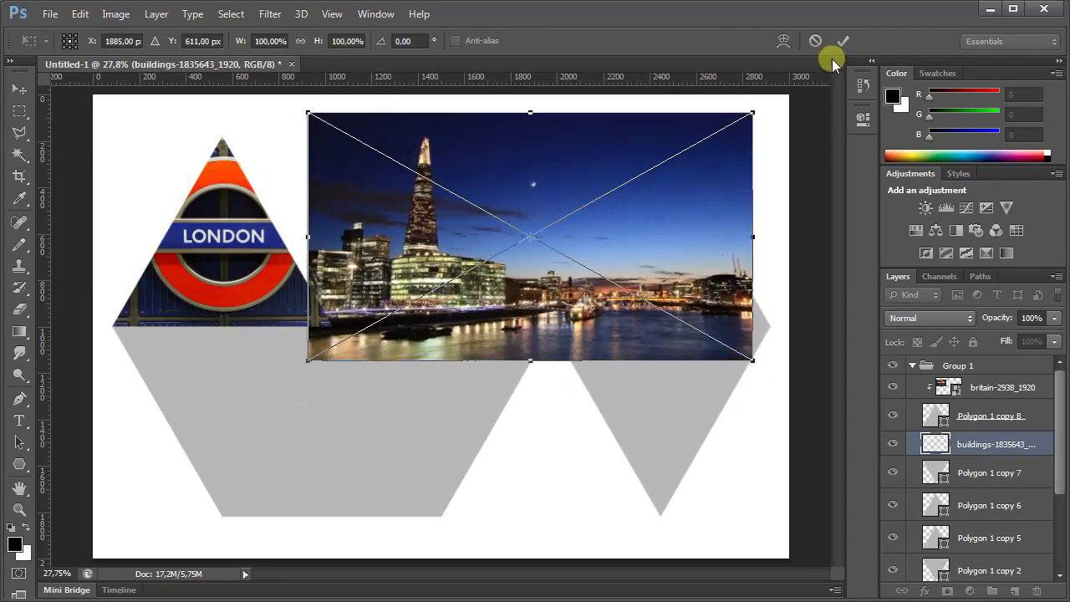
click(841, 41)
click(157, 13)
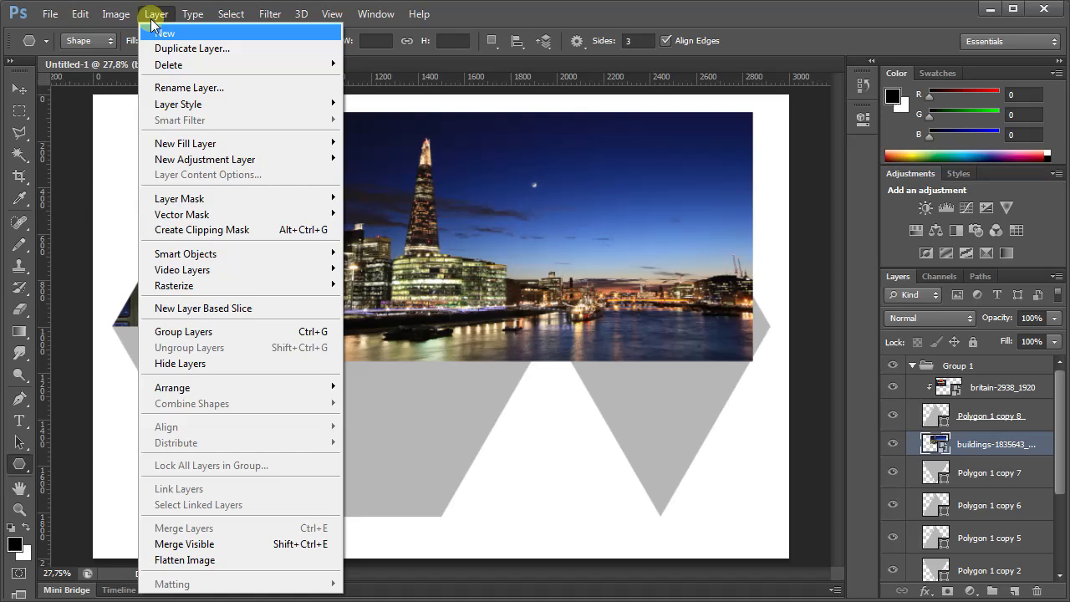
click(216, 228)
Scale the buildings image to about 82% and shift it so the tower shows inside the inverted upper triangle
click(79, 14)
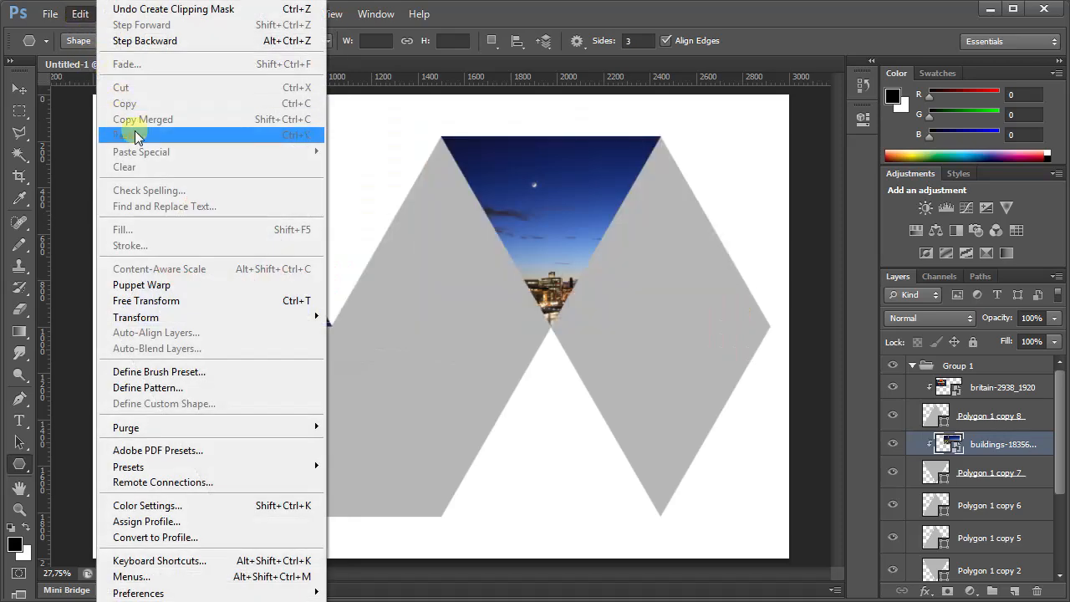
click(163, 299)
drag(307, 360, 355, 334)
drag(753, 112, 722, 132)
key(shift+Right)
drag(640, 233, 686, 232)
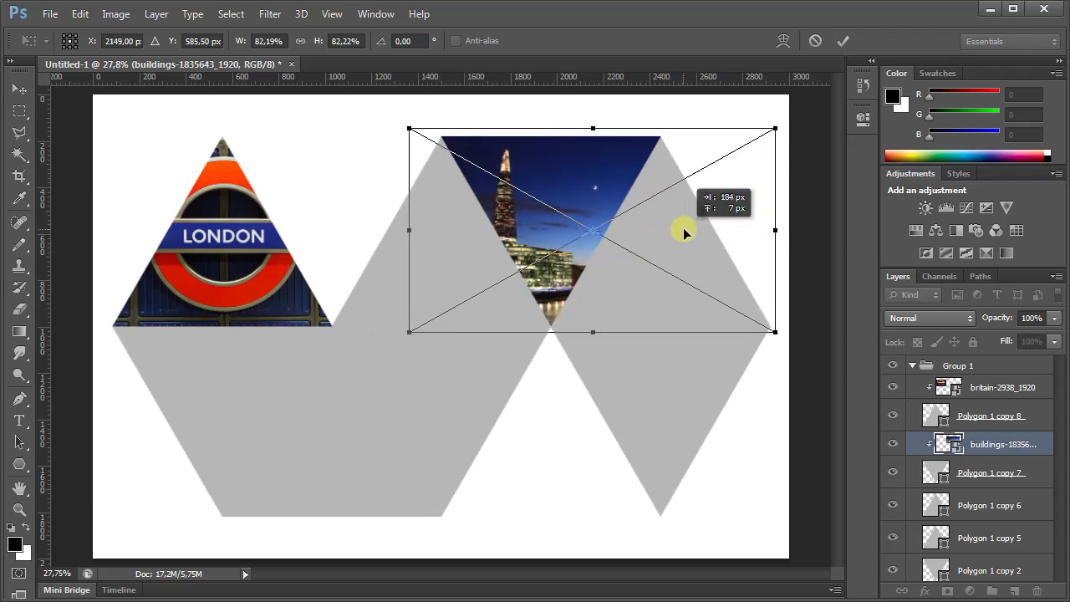
click(843, 42)
Place the image london-1149144_1920 above Polygon 1 copy 6 and clip it to that triangle
click(989, 505)
click(50, 14)
click(67, 285)
double_click(574, 183)
click(843, 41)
click(156, 15)
click(203, 230)
Scale down the london-1149144_1920 image so its street lamp fits within the upper-right triangle
click(79, 13)
click(163, 299)
drag(243, 558, 524, 331)
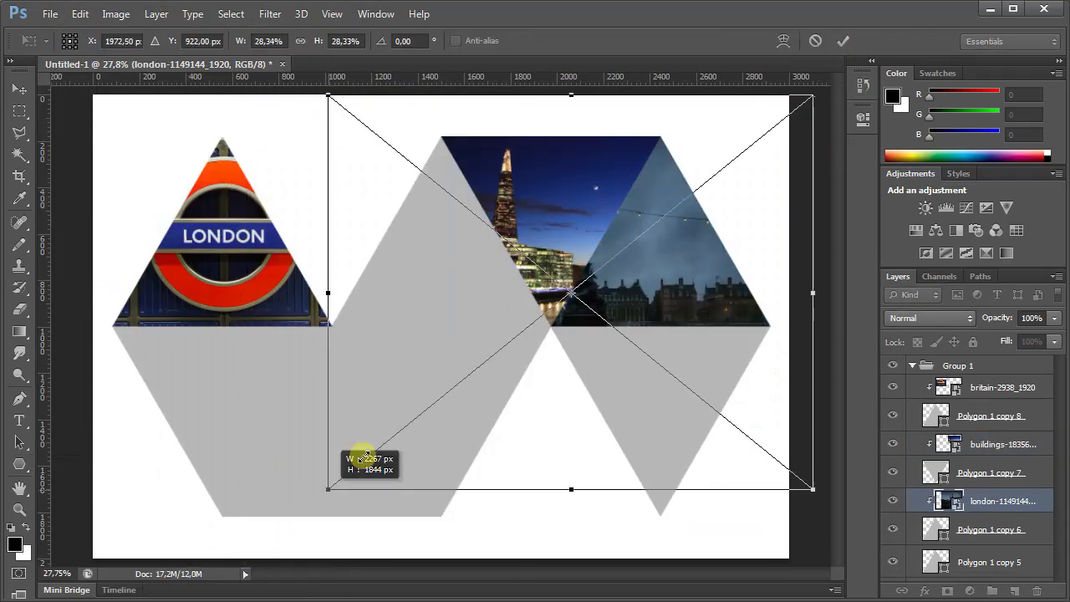
drag(811, 96, 777, 128)
Place the image london-1567903_1920 above Polygon 1 copy 5 and clip it to that triangle
click(997, 567)
click(50, 14)
click(67, 285)
double_click(686, 191)
click(843, 42)
click(156, 15)
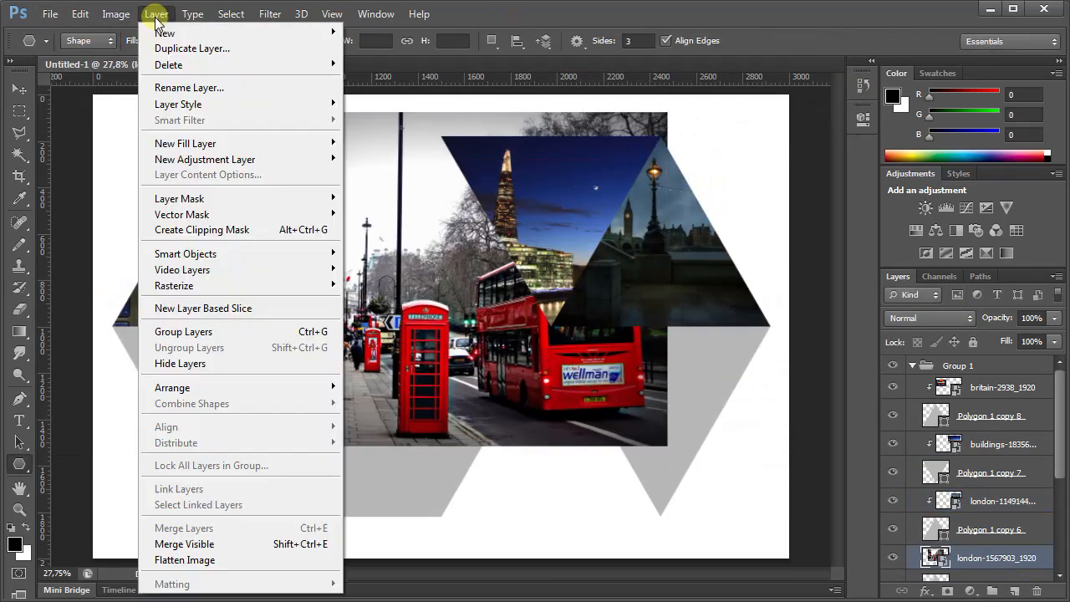
click(202, 230)
Scale the telephone booth and bus image to about 59.8% and fit it over the upper-middle triangle
click(80, 13)
click(163, 299)
drag(666, 112, 641, 131)
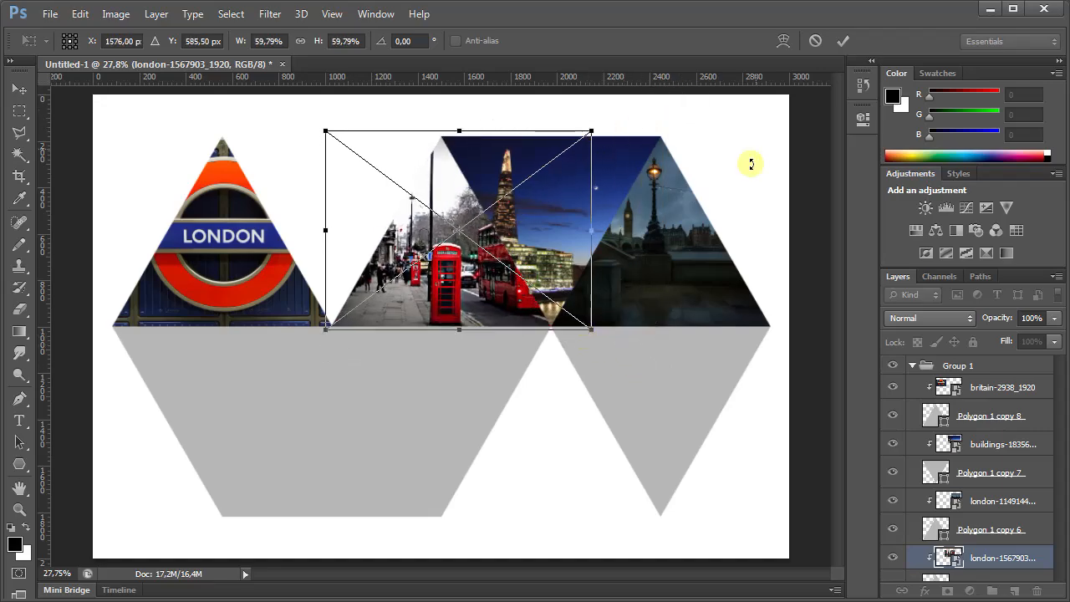
click(843, 42)
Place the image london-1758181_1280 above Polygon 1 copy 2 and clip it to that triangle
click(990, 444)
click(50, 14)
click(67, 285)
drag(432, 329, 649, 411)
click(842, 42)
click(156, 15)
click(202, 230)
Scale the purple bridge image to about 90.3% and fit it over the lower-right inverted triangle
click(80, 14)
click(163, 299)
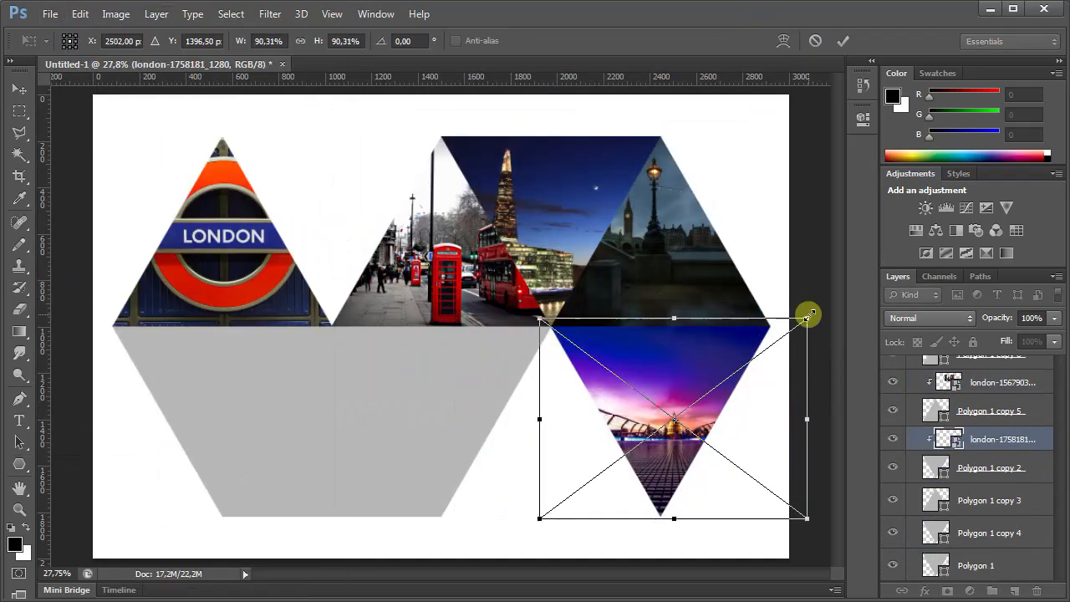
click(843, 42)
Place the london-eye image above Polygon 1 copy 3 and clip it to that triangle
click(972, 501)
click(50, 14)
click(67, 285)
double_click(510, 303)
click(155, 15)
click(202, 230)
Scale the london-eye image to about 19.5% and fit it over the lower upright triangle, framing the Ferris wheel
click(79, 13)
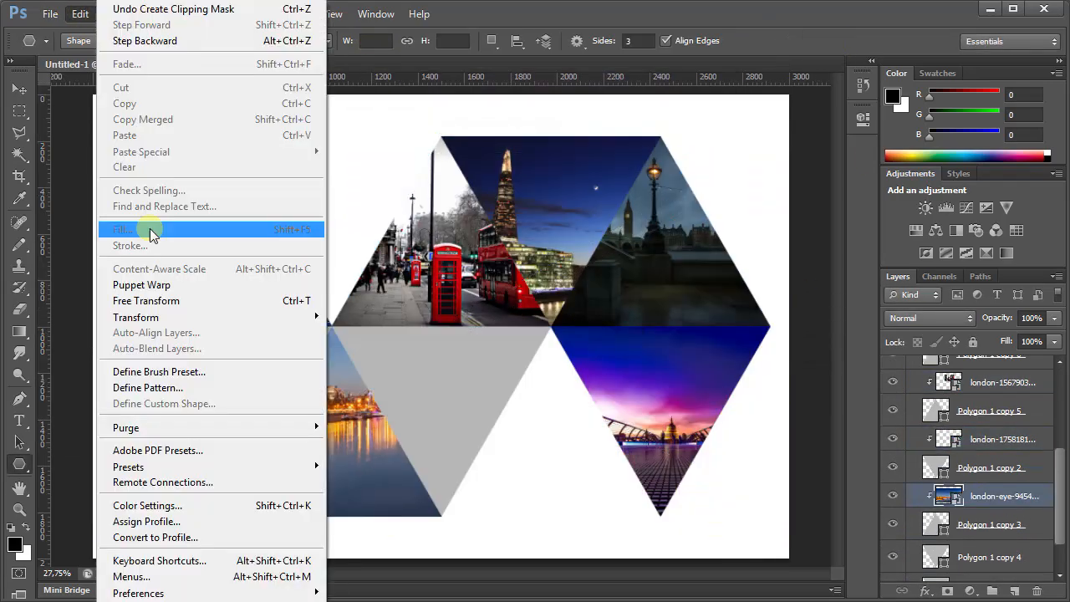
click(163, 299)
drag(94, 543, 125, 524)
drag(790, 152, 488, 319)
drag(127, 524, 137, 520)
drag(275, 443, 241, 443)
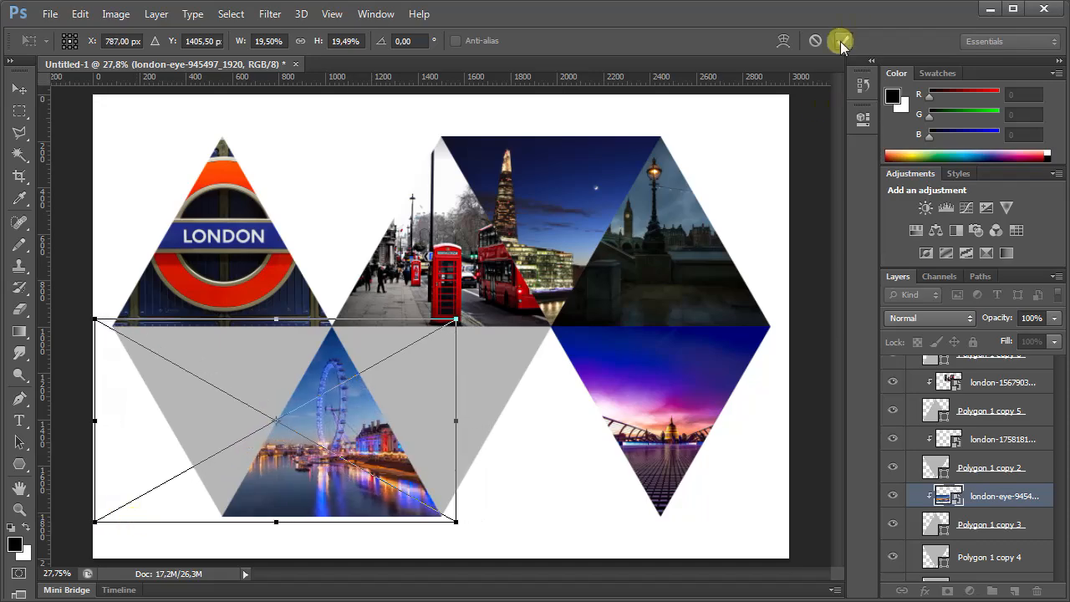
click(843, 42)
Place the lovat-lane image over the lower-left inverted triangle and clip it to Polygon 1 copy 4
click(1004, 502)
click(50, 14)
click(67, 286)
drag(528, 352, 340, 438)
click(843, 42)
click(156, 15)
click(202, 230)
Place the image telephone-booth-768610_1920 above Polygon 1 and clip it to that triangle
click(976, 566)
click(50, 15)
click(67, 285)
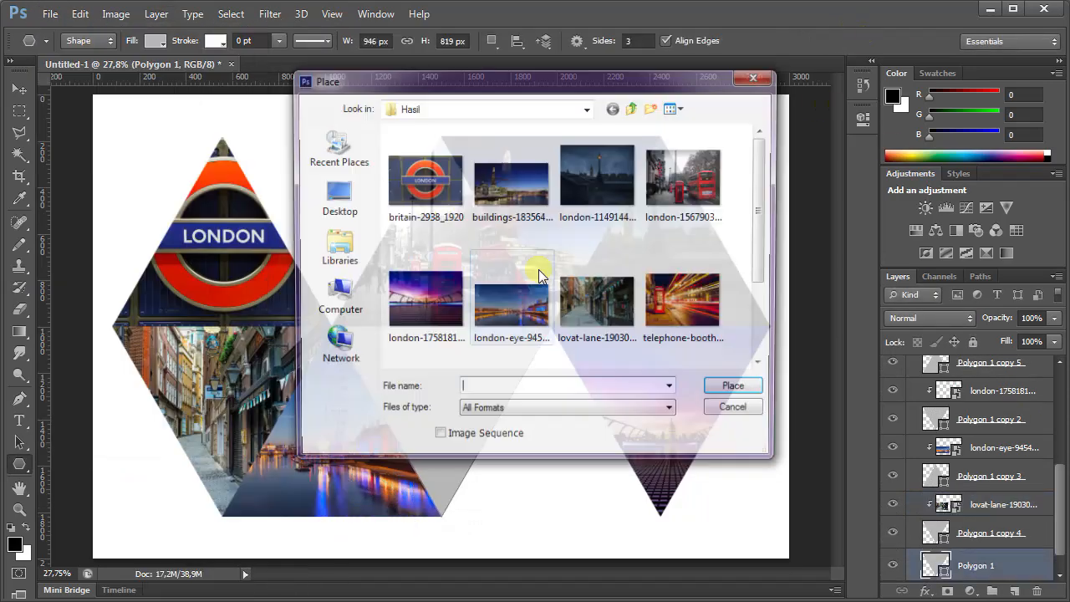
double_click(683, 304)
click(842, 41)
click(155, 15)
click(209, 230)
Scale the telephone-booth image to about 15.5% and shift it right to show the red booth in the lower-middle inverted triangle
drag(227, 286, 270, 321)
key(Right)
key(Right)
key(Right)
key(Right)
key(Right)
key(Right)
key(Right)
key(Right)
key(Right)
key(Right)
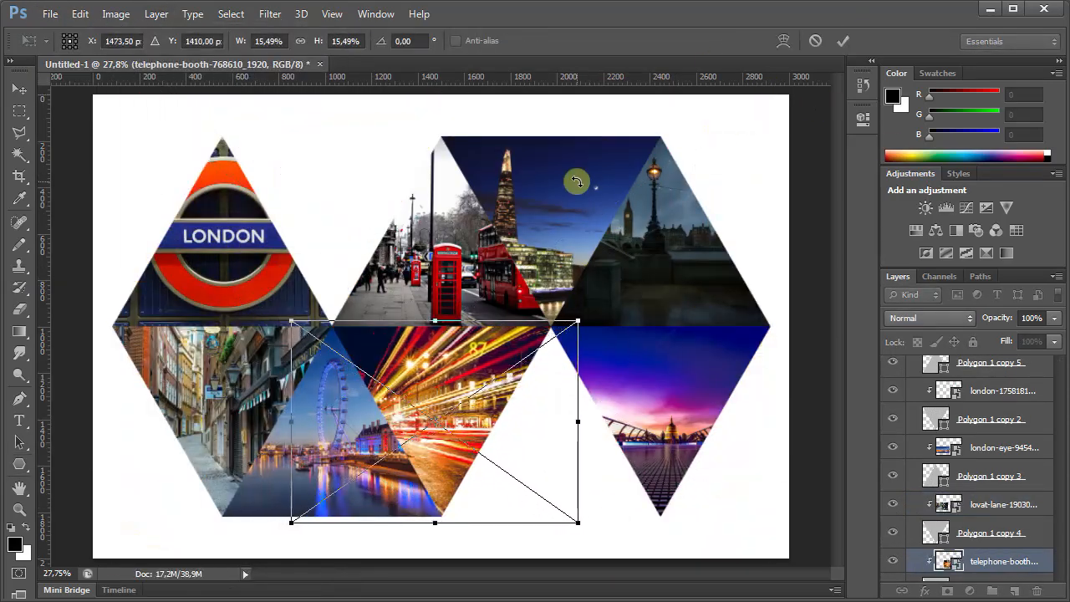
key(Return)
Collapse Group 1 and fill the Background layer with the light blue color #b7c2fb in Normal mode at 100% opacity
scroll(1003, 393, up, 6)
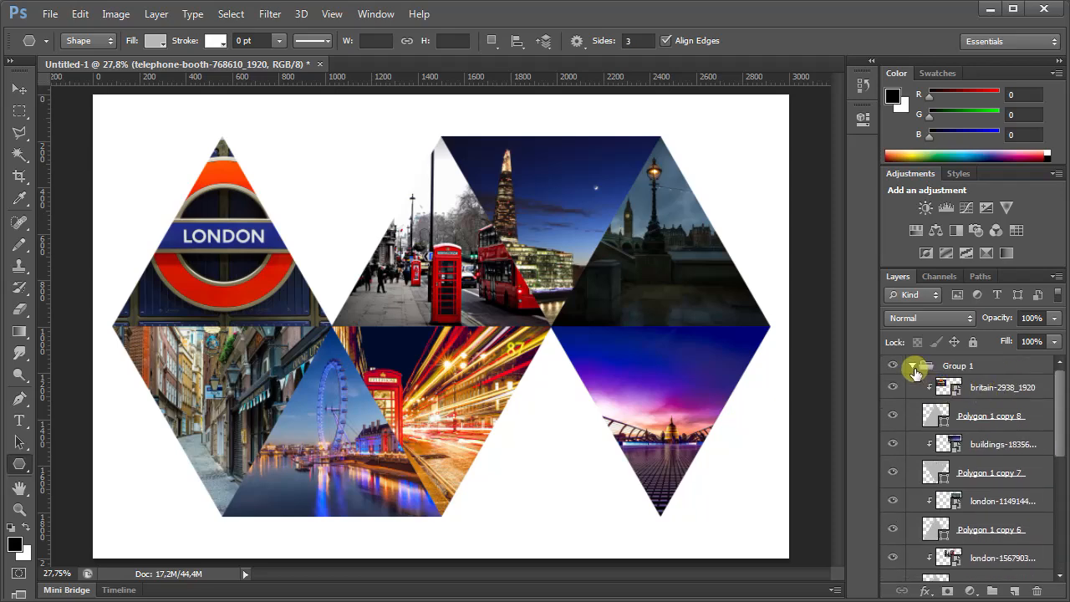
click(914, 367)
click(964, 390)
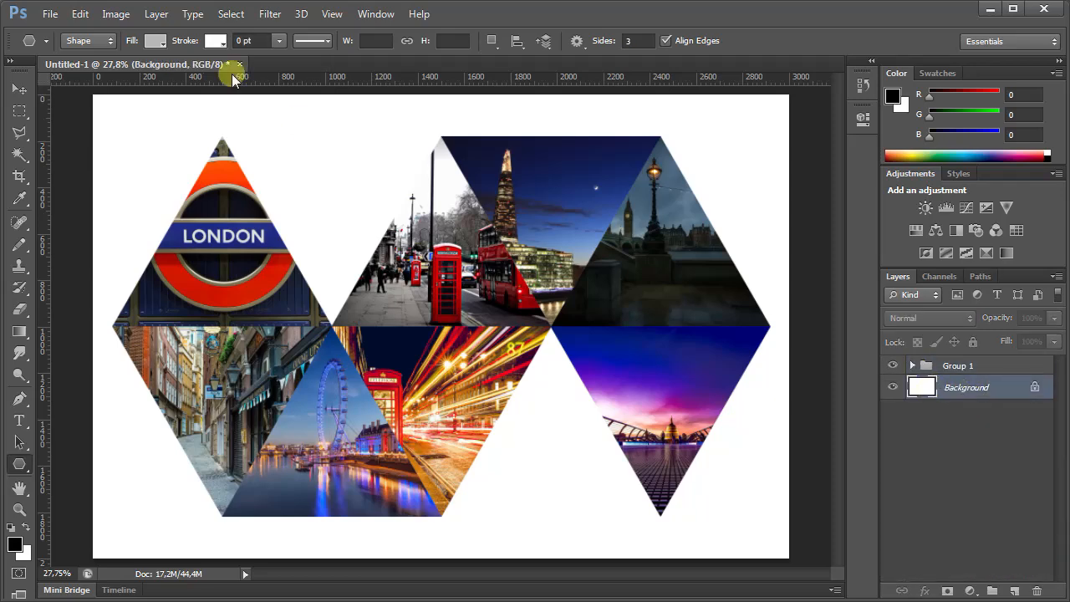
click(80, 14)
click(138, 230)
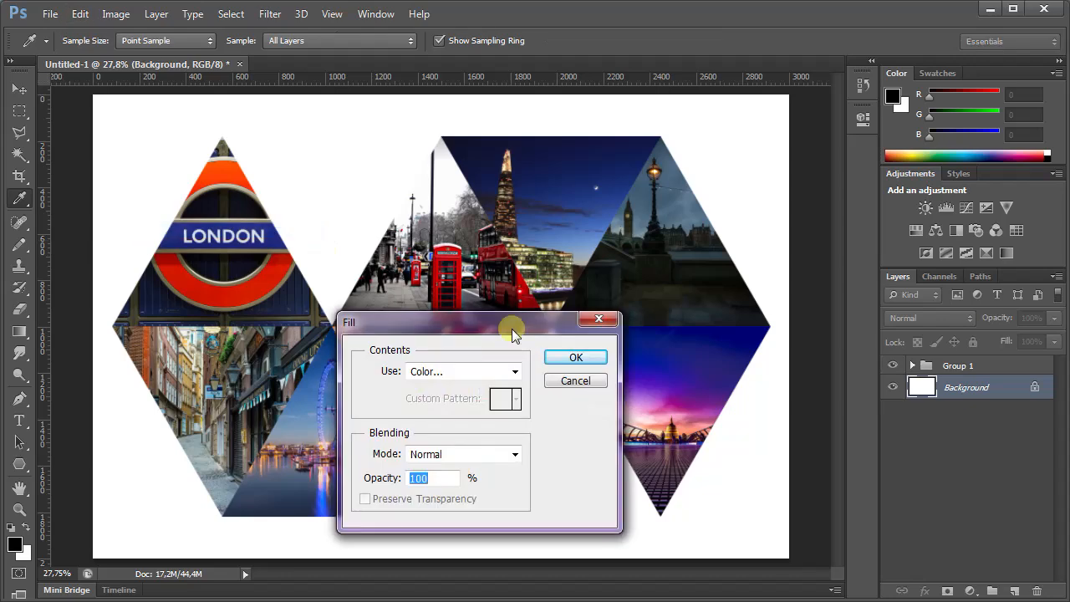
click(516, 373)
click(479, 416)
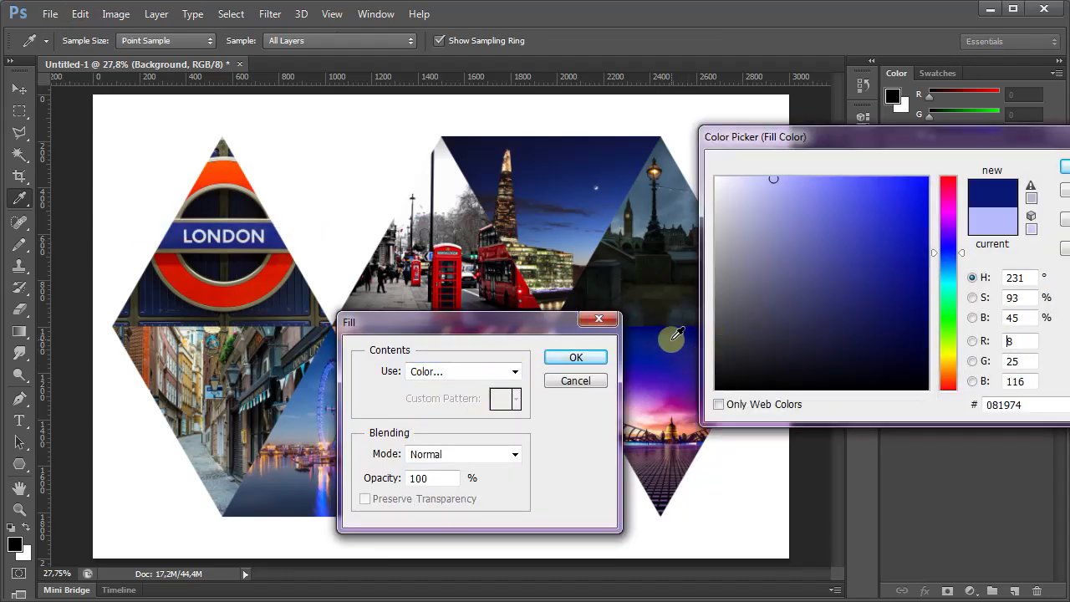
drag(899, 285, 810, 218)
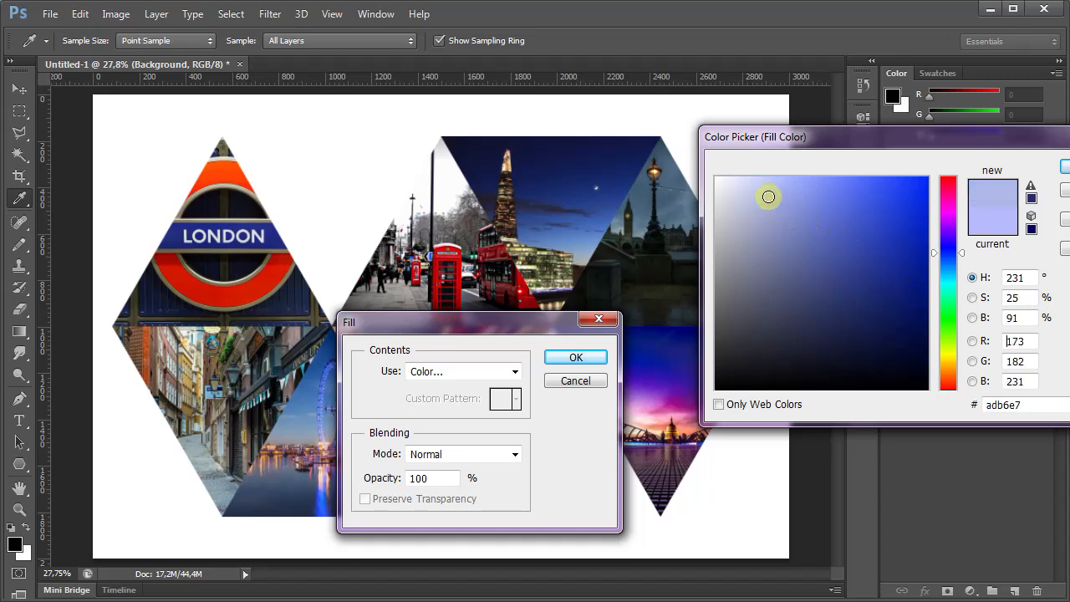
drag(1010, 145, 831, 155)
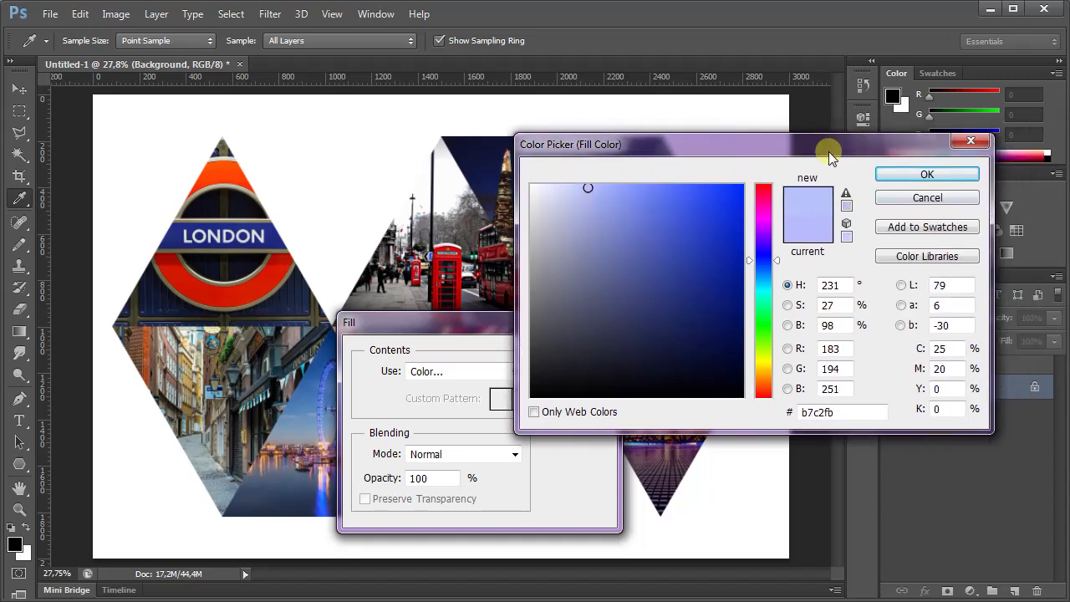
click(905, 175)
click(577, 358)
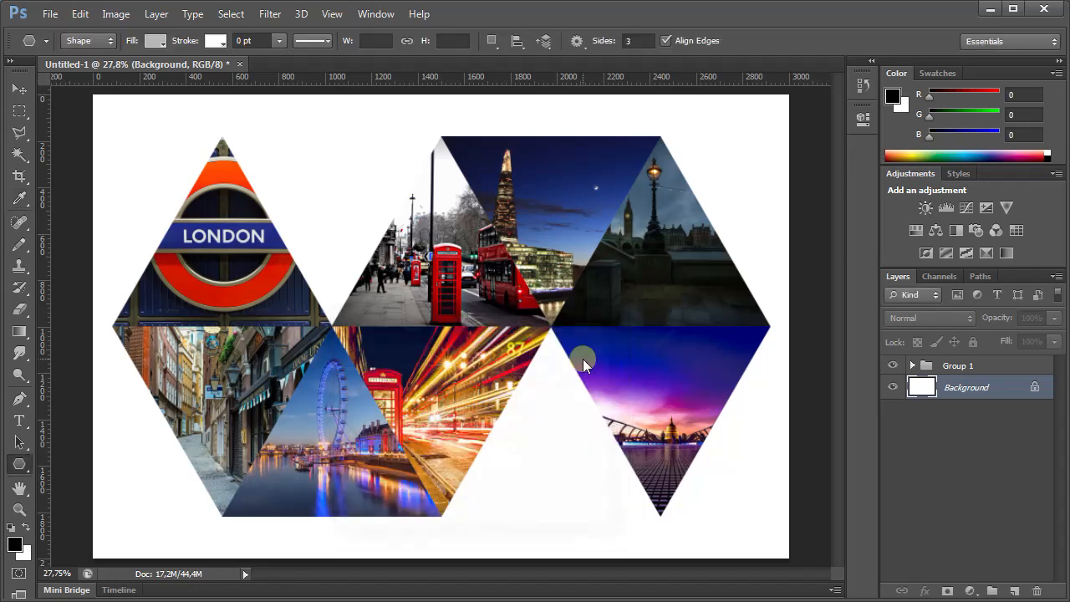
click(895, 369)
click(895, 369)
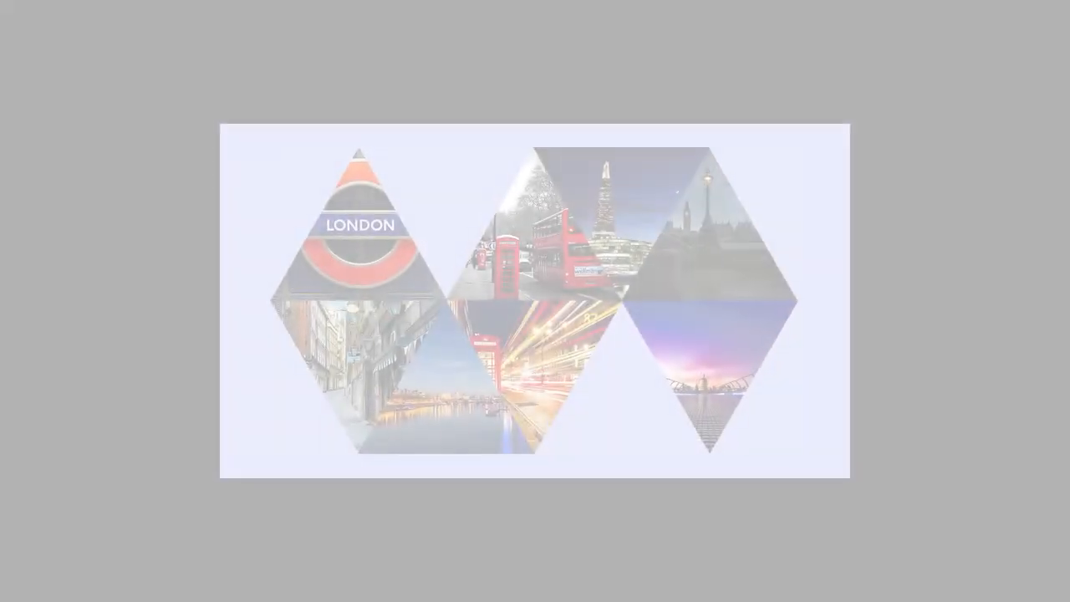